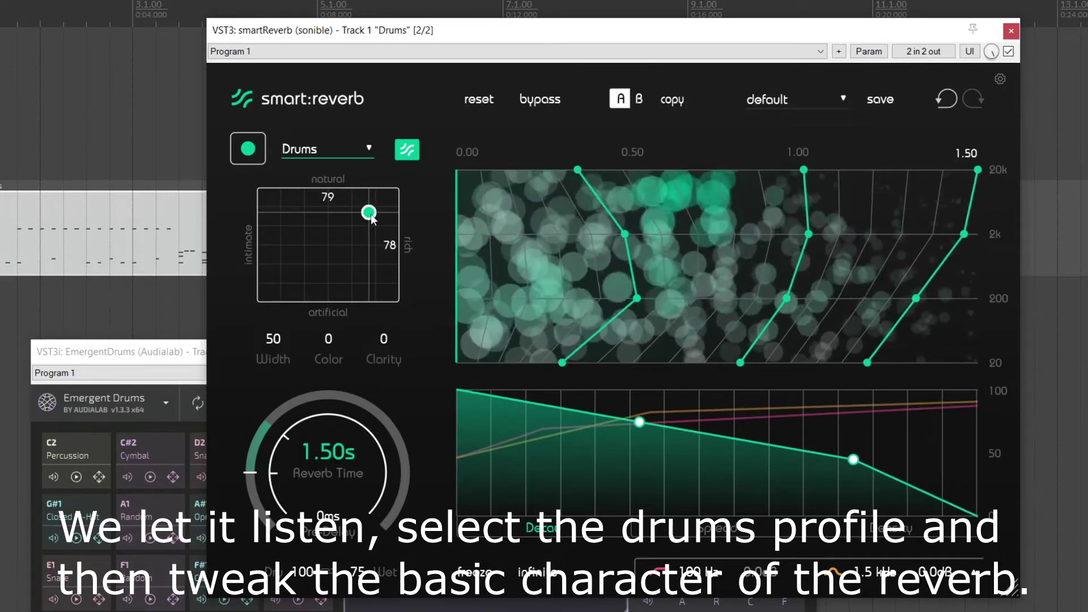
Step: Shift the reverb character to about 71 toward rich and 69 toward natural, and set the Width to 100
left_click_drag(371, 216, 361, 225)
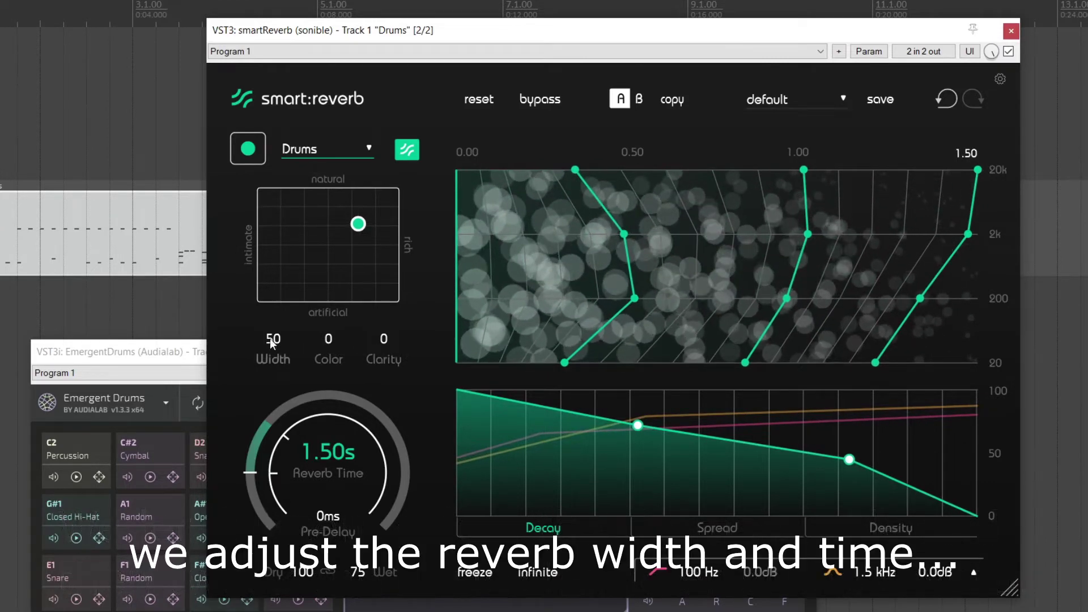
left_click_drag(270, 339, 277, 215)
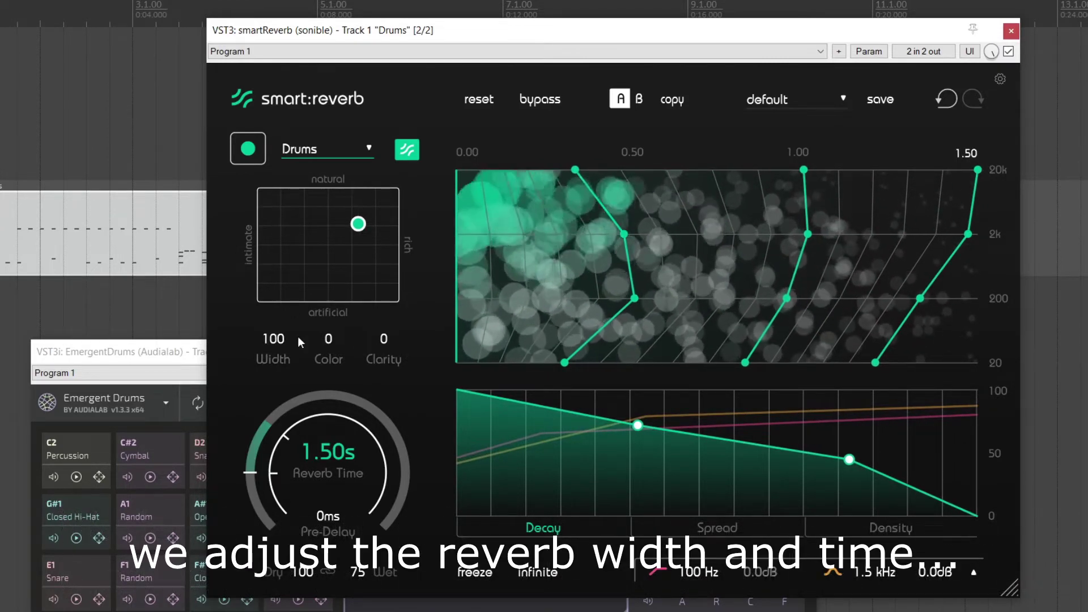
Step: Shorten the Reverb Time to 0.79 s
left_click_drag(329, 451, 332, 474)
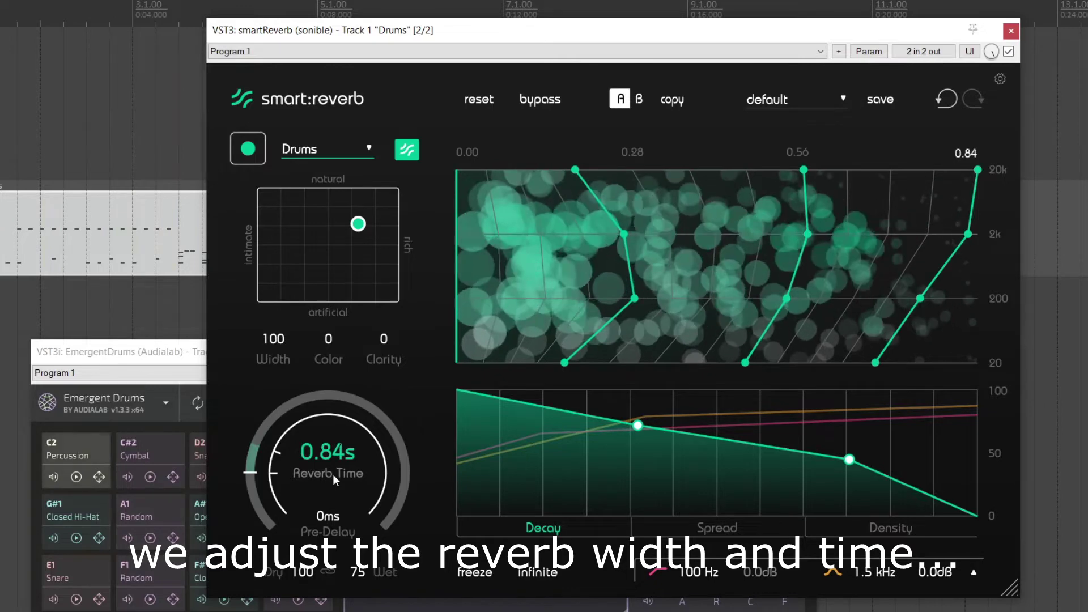
scroll(332, 475, "down", 1)
scroll(332, 475, "up", 1)
scroll(332, 474, "down", 1)
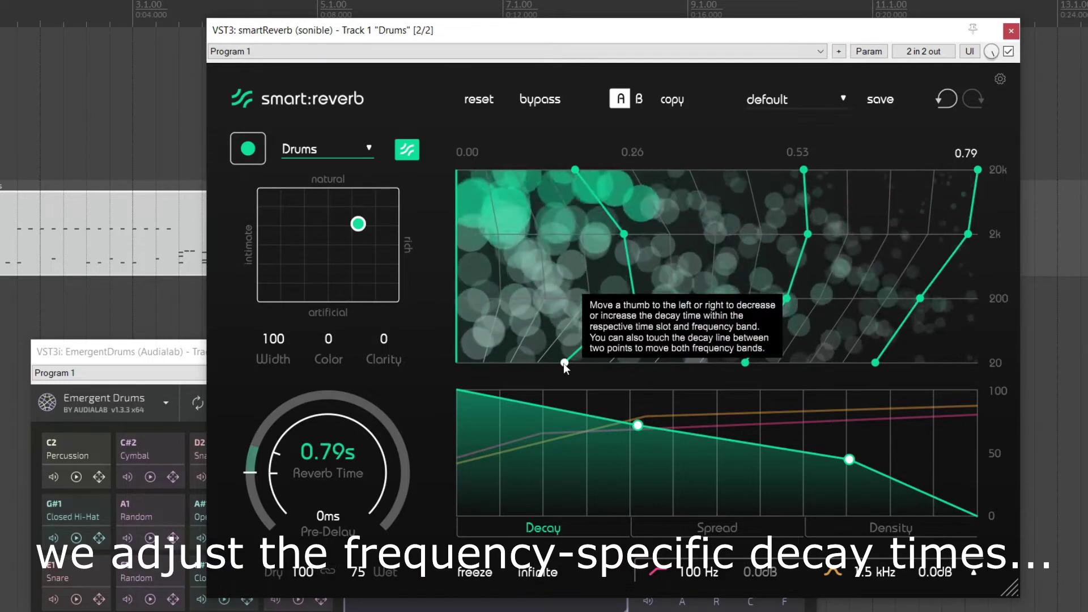
Step: Shorten the 20 Hz decay points to about 0.04, 0.06 and 0.12 s, and the last two 200 Hz points to about 0.43 and 0.56 s
left_click_drag(564, 364, 498, 364)
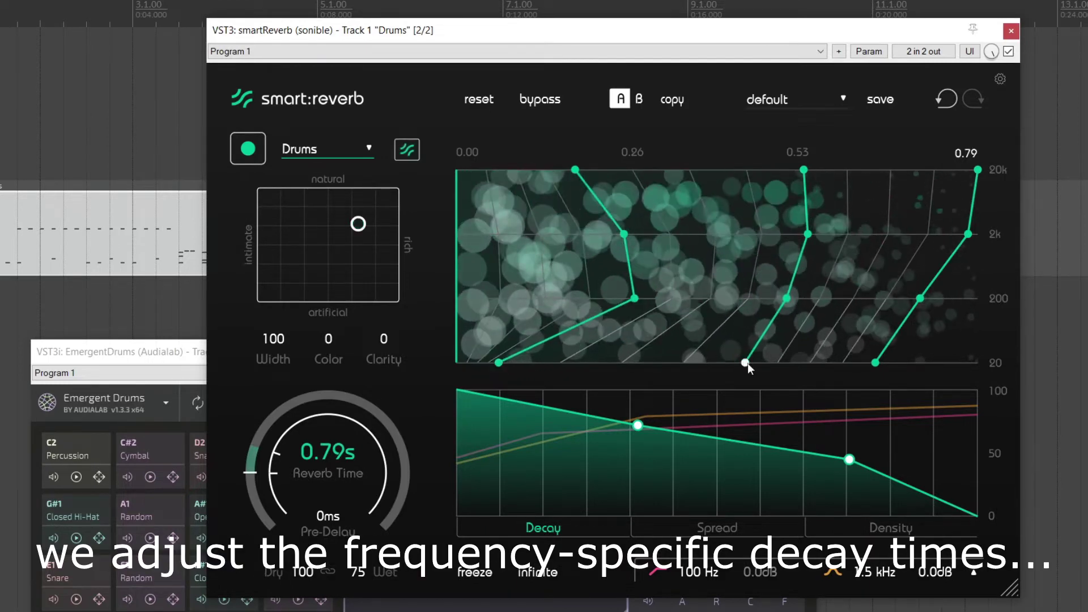
left_click_drag(746, 362, 568, 364)
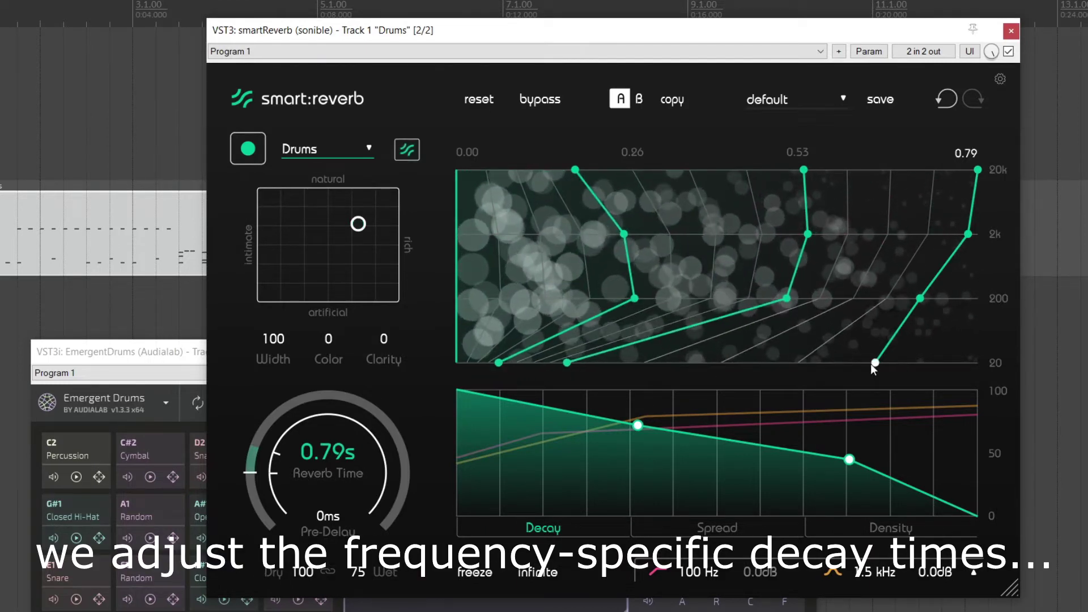
left_click_drag(875, 364, 621, 364)
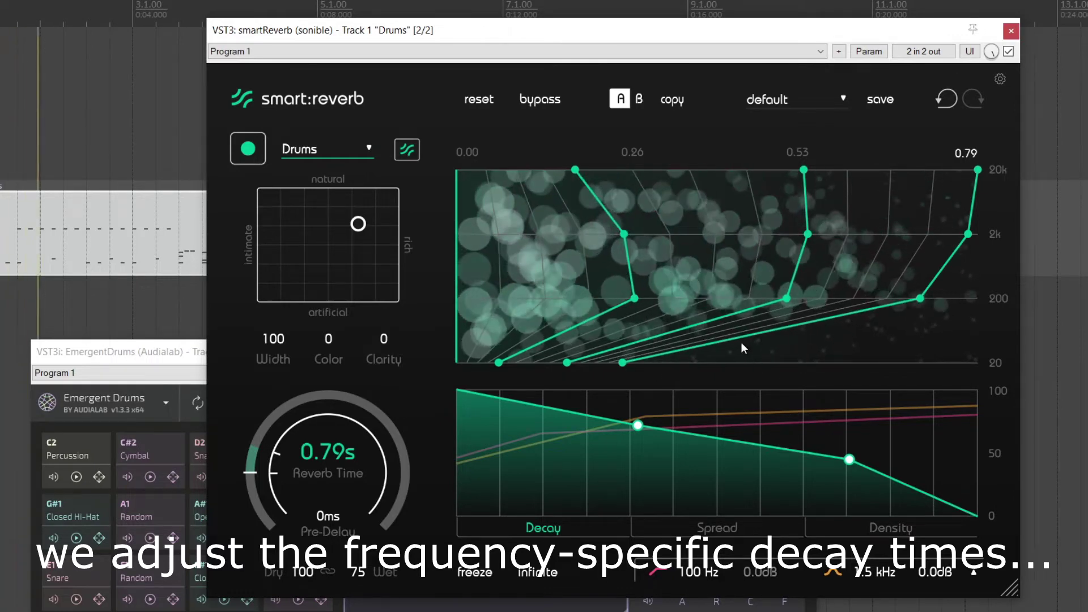
left_click_drag(498, 363, 483, 364)
left_click_drag(567, 363, 496, 363)
left_click_drag(619, 362, 532, 364)
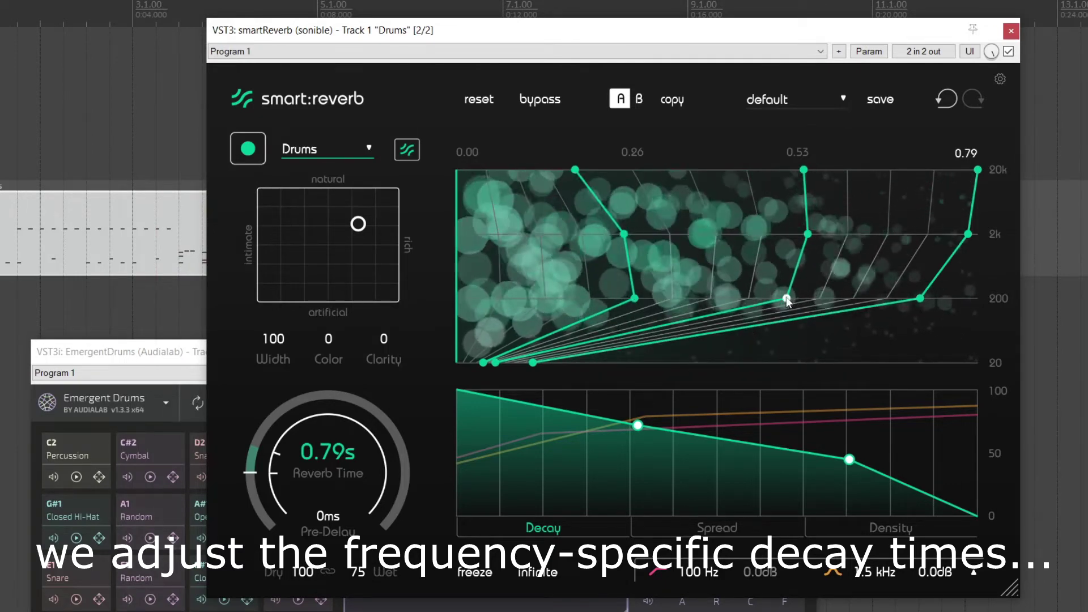
left_click_drag(786, 298, 739, 298)
left_click_drag(919, 298, 828, 299)
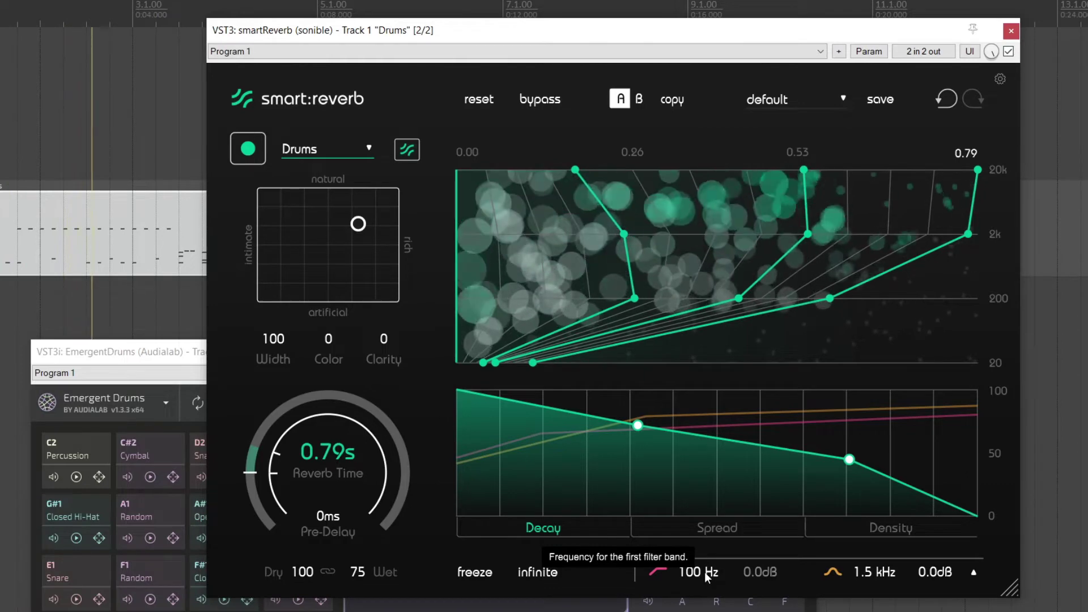
Step: Lower the Spread curve's start to about 20 and its middle point to about 37, and the Density curve's middle point to about 37
left_click(736, 529)
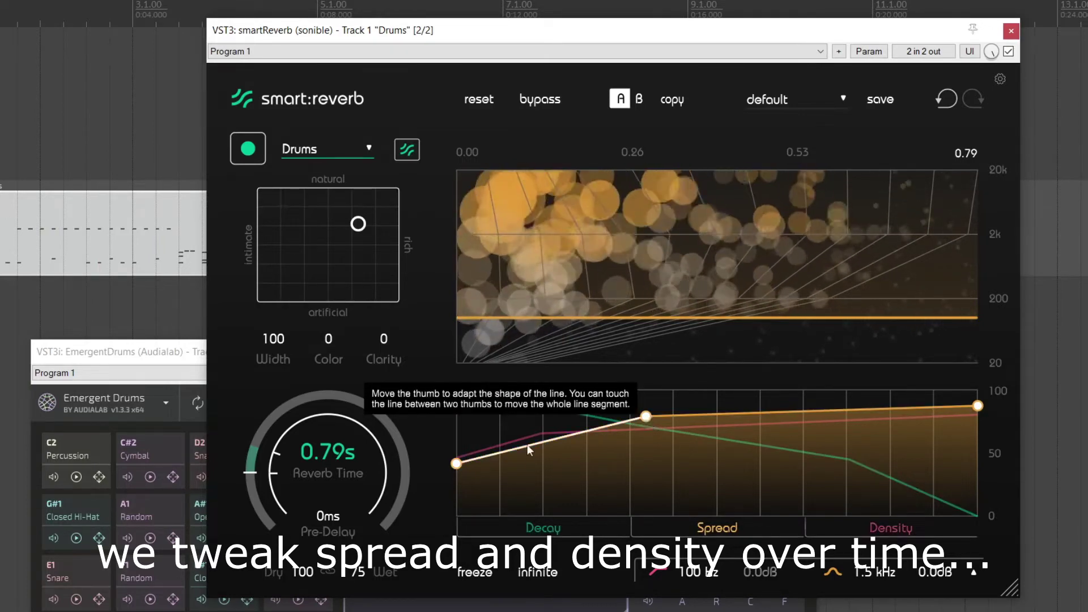
left_click_drag(456, 463, 455, 488)
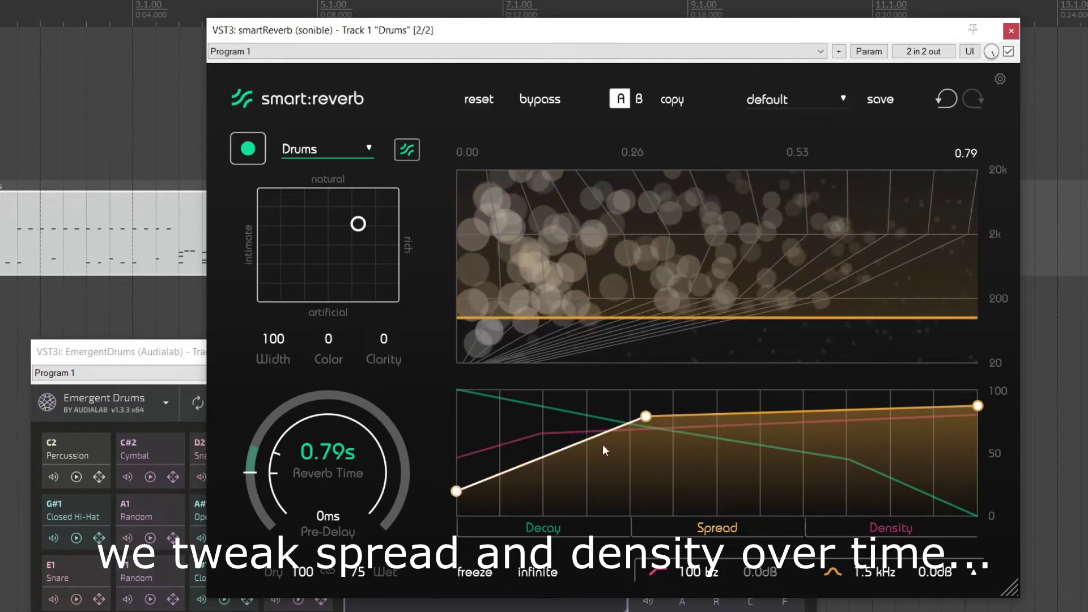
left_click_drag(644, 418, 655, 461)
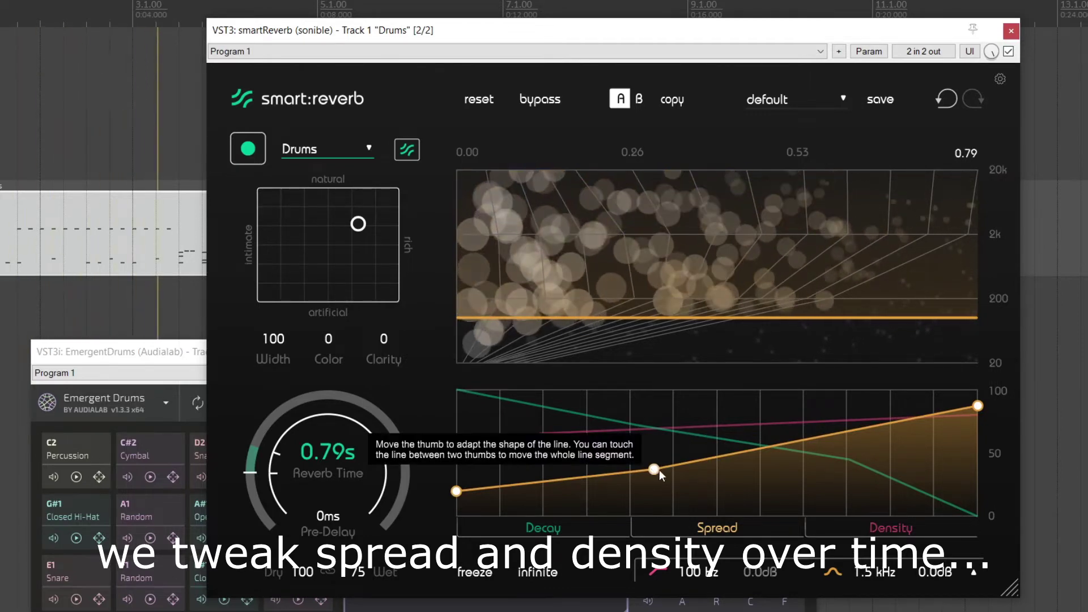
left_click(847, 521)
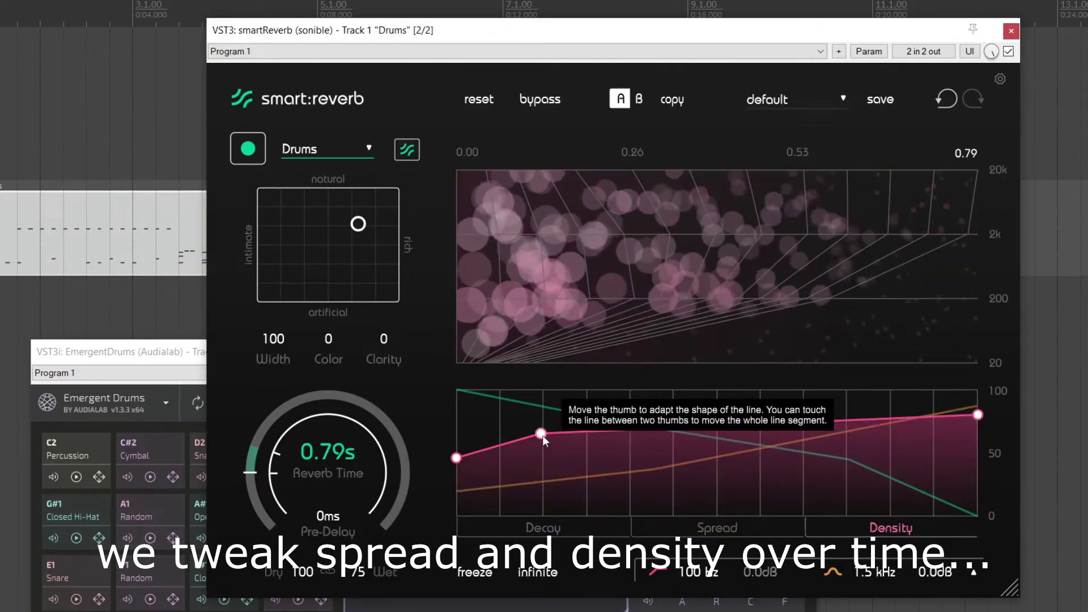
left_click_drag(543, 441, 583, 478)
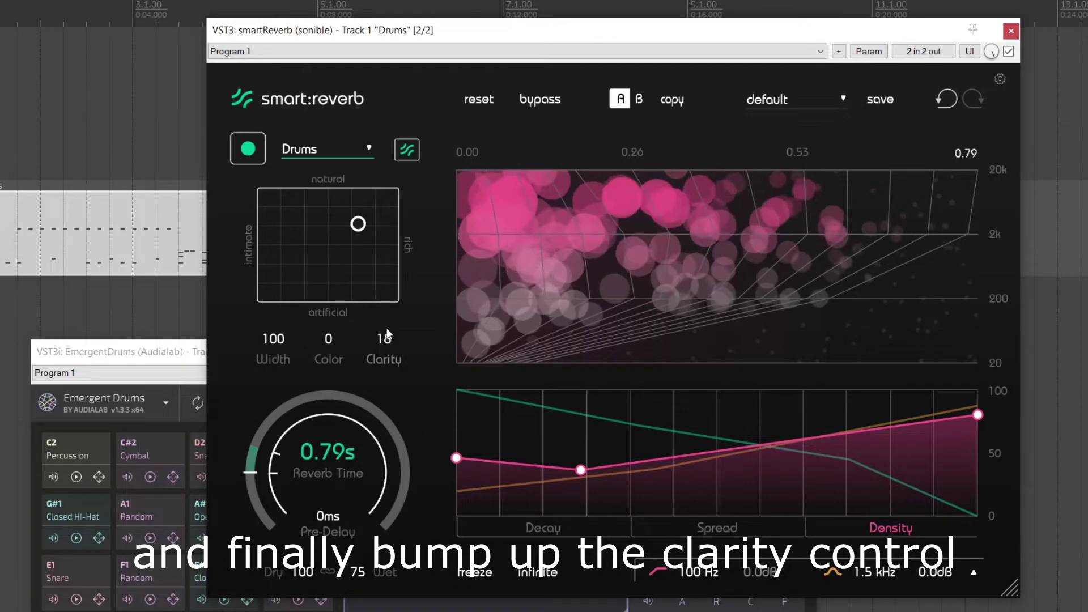
Step: Raise the reverb's Clarity to 25 and close the smart:reverb window
left_click_drag(388, 334, 389, 329)
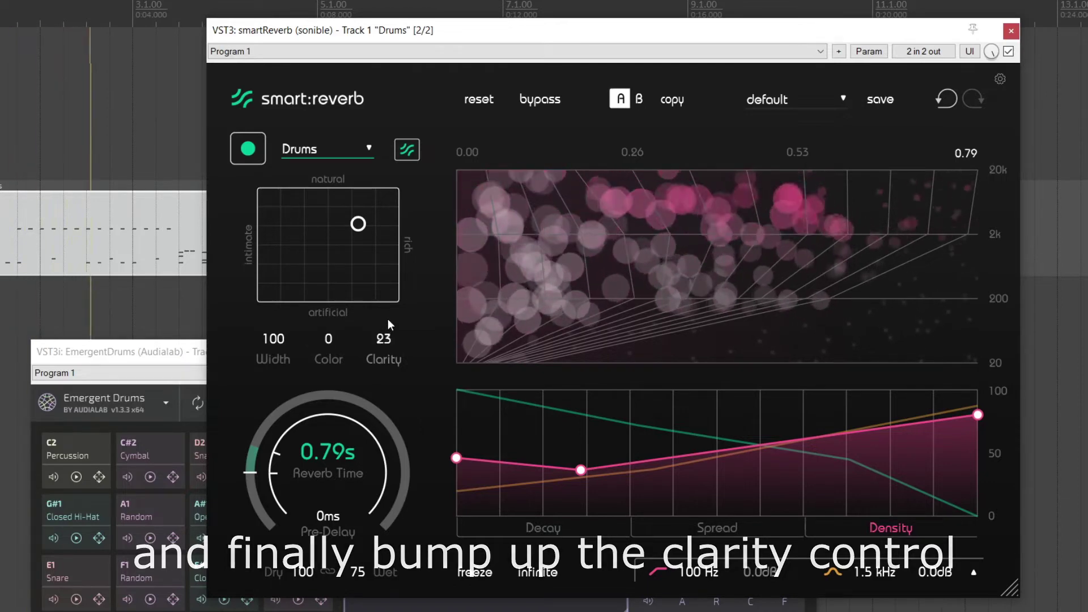
left_click_drag(390, 325, 395, 321)
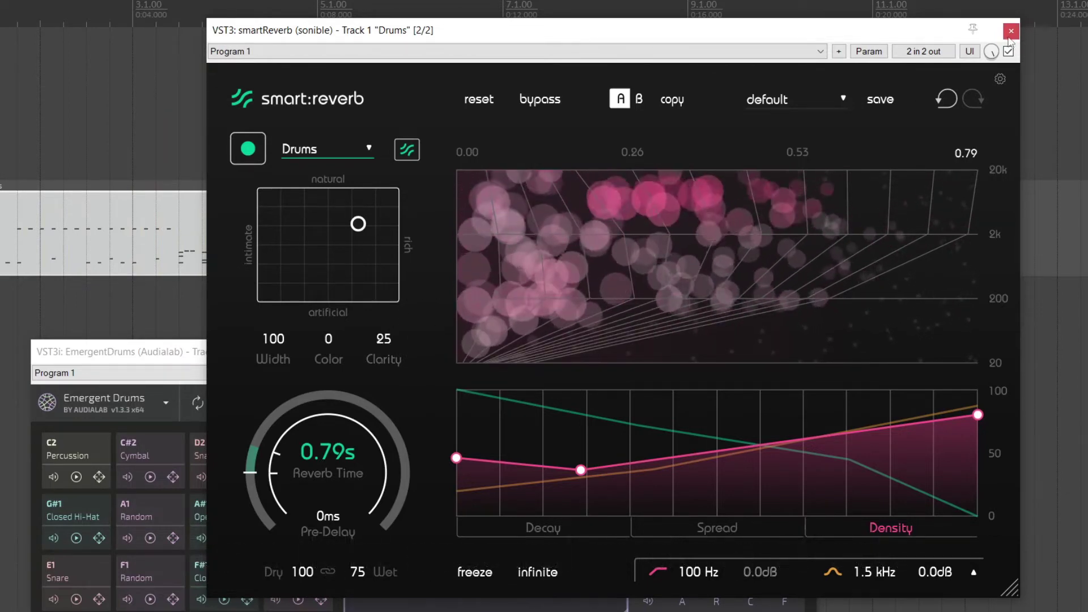
left_click(1011, 34)
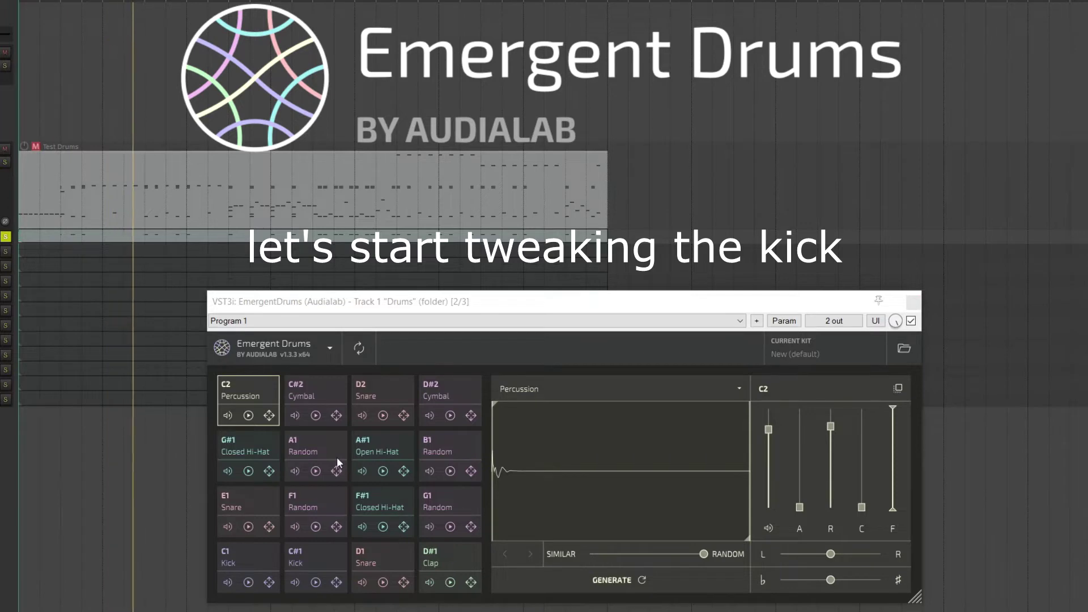
Step: Select the C1 Kick pad, set the difference very close to Similar, and generate two new versions of the kick
left_click(272, 556)
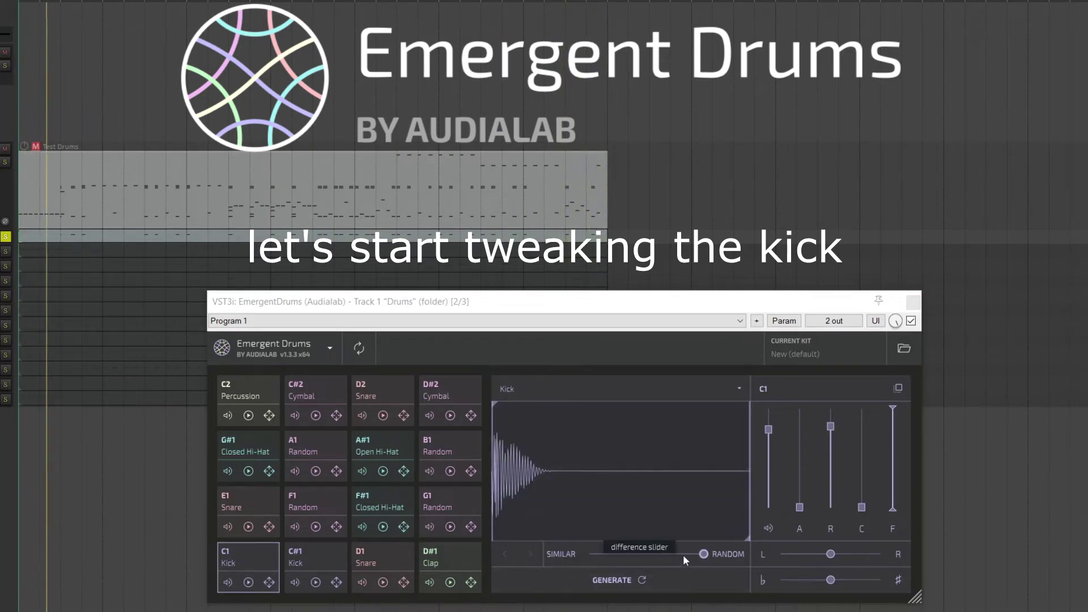
left_click_drag(702, 553, 587, 560)
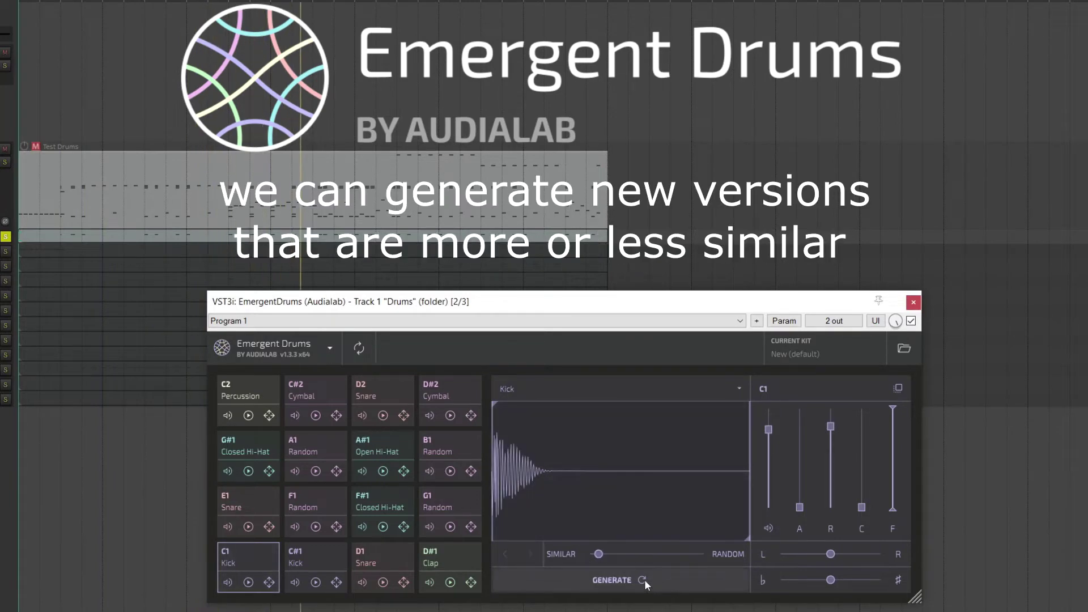
left_click(644, 579)
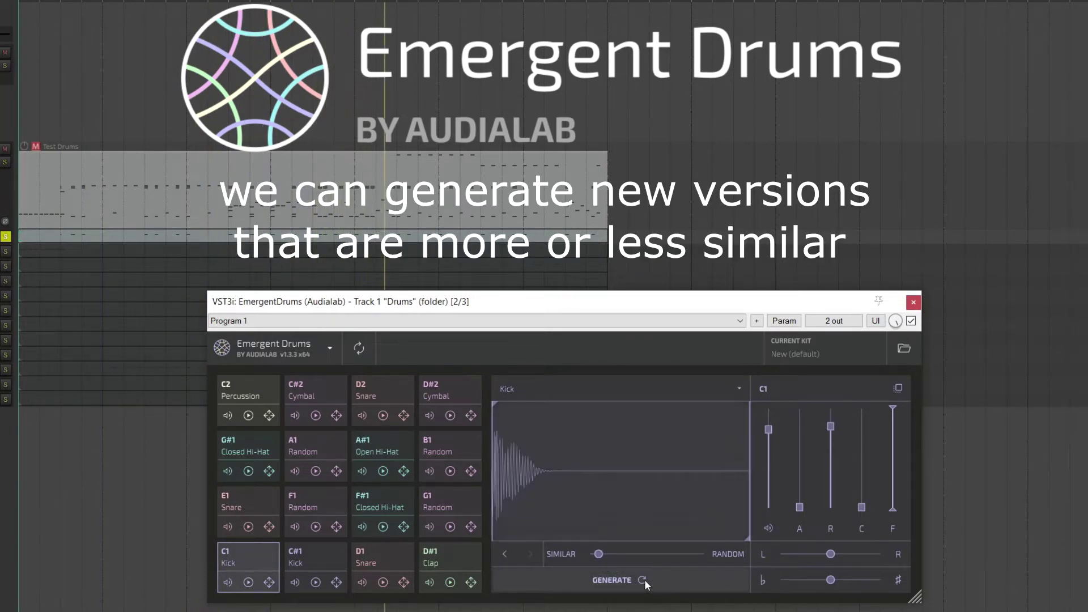
left_click(644, 579)
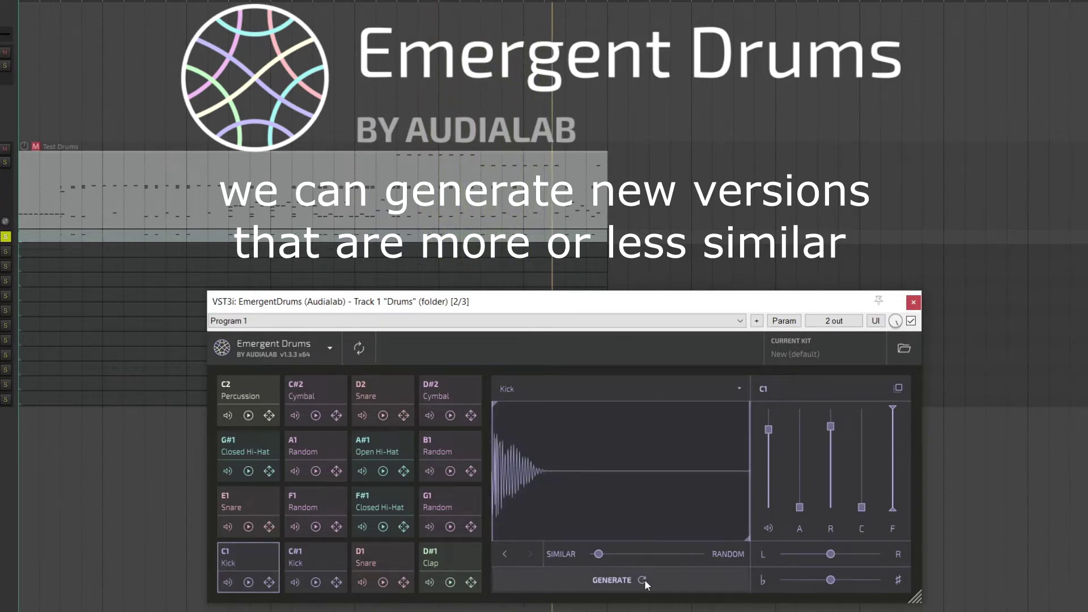
Step: Move the kick's difference setting slightly toward Random, to about a fifth of its range, and generate three further versions
left_click_drag(600, 554, 620, 561)
left_click(644, 580)
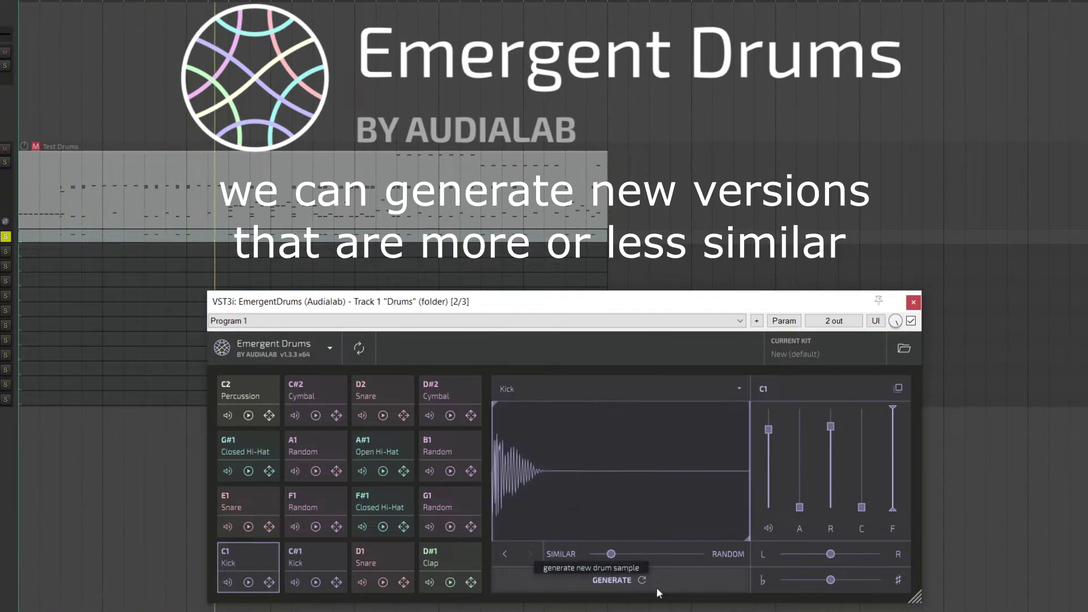
left_click(643, 580)
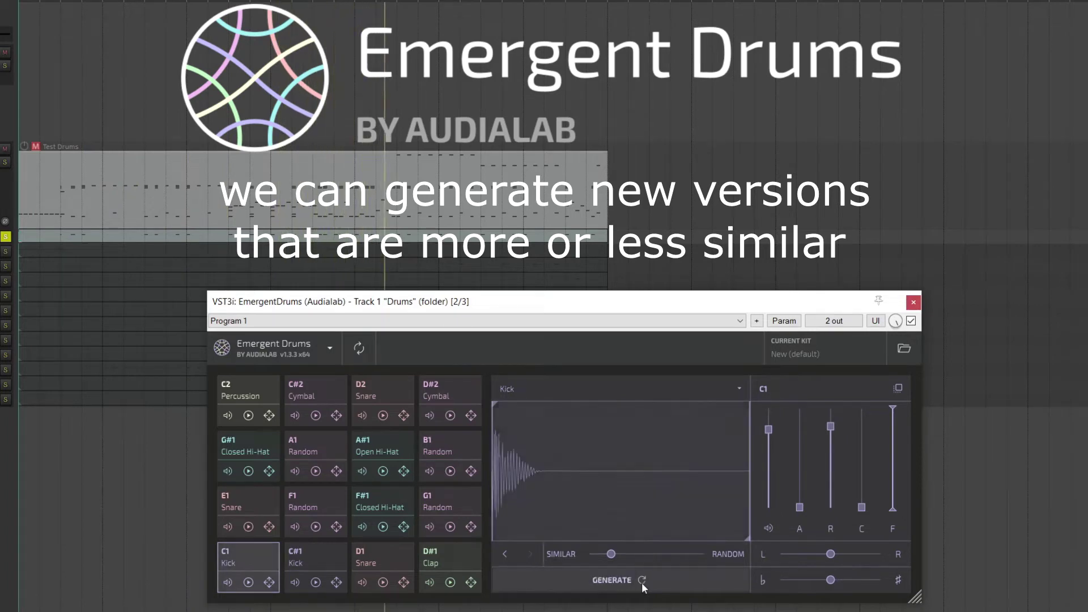
left_click(642, 581)
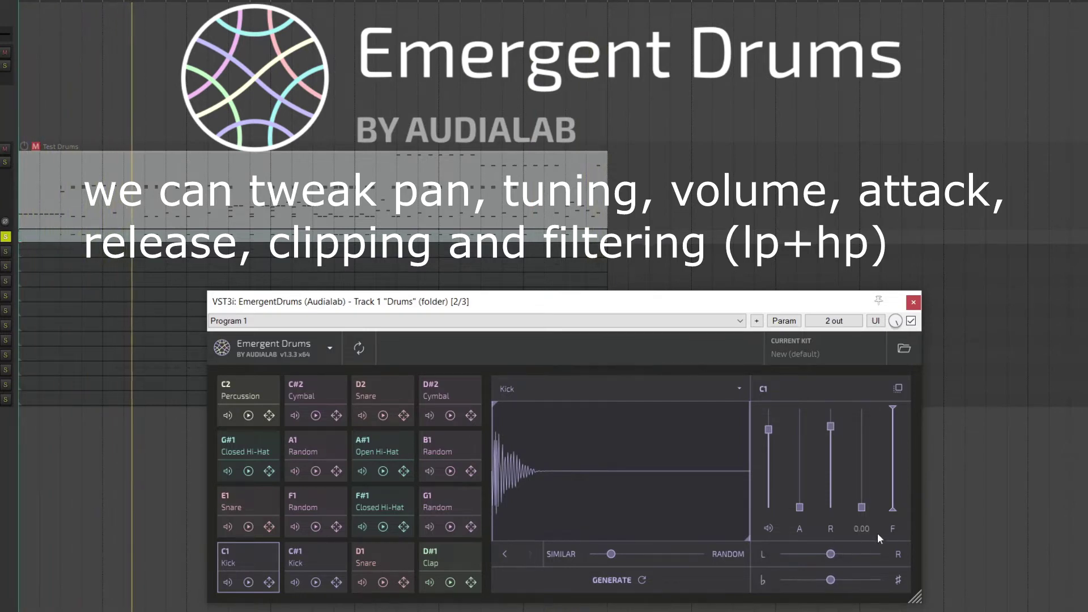
Step: Try the kick's upper filter limit at about 225 Hz and its clipping at 1.0 dB, restoring the full filter range and 0.0 dB
mouse_move(865, 543)
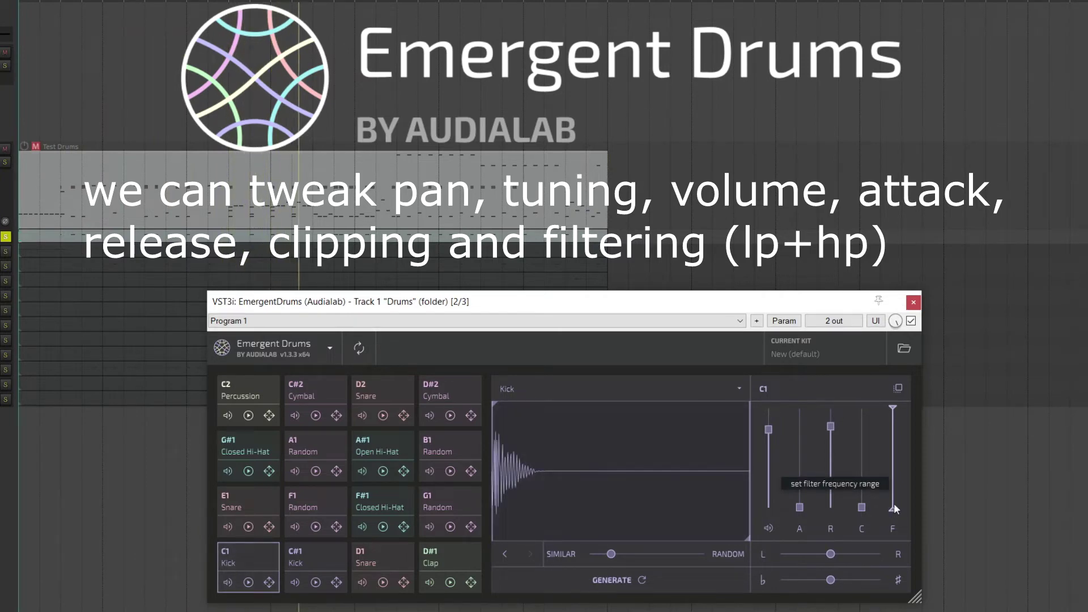
left_click_drag(893, 406, 893, 456)
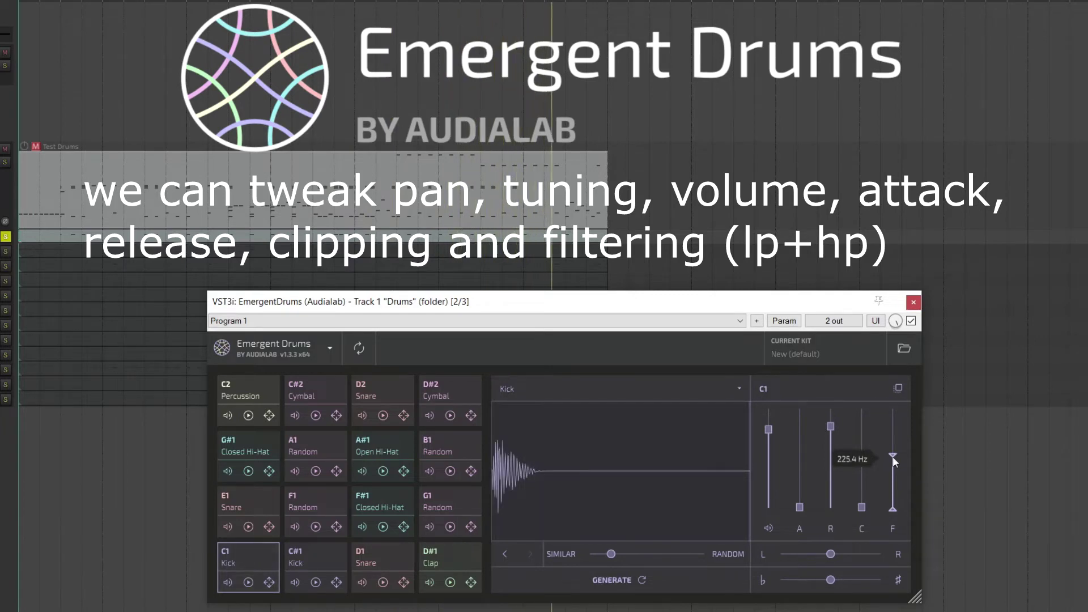
left_click_drag(893, 450, 906, 404)
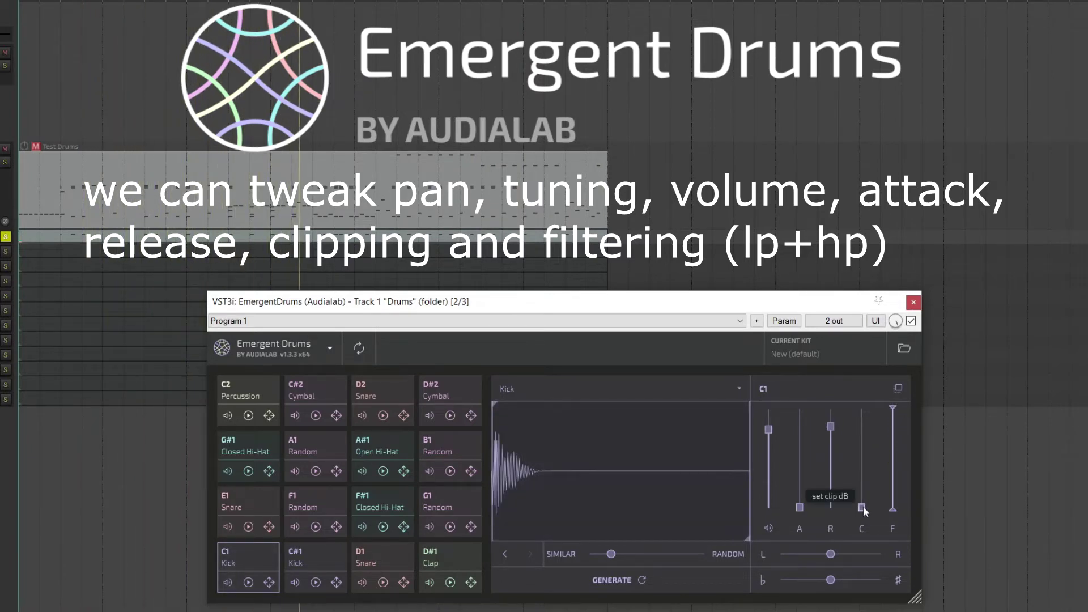
mouse_move(864, 503)
left_mouse_down()
mouse_move(880, 450)
mouse_move(874, 502)
left_mouse_up()
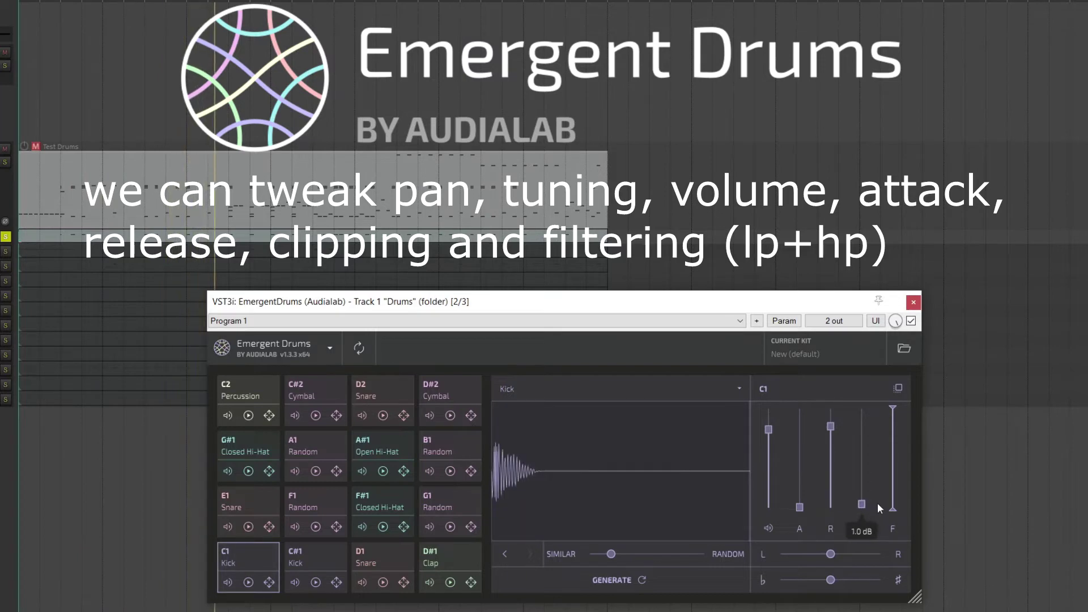
left_click_drag(878, 508, 881, 497)
left_click_drag(883, 485, 882, 508)
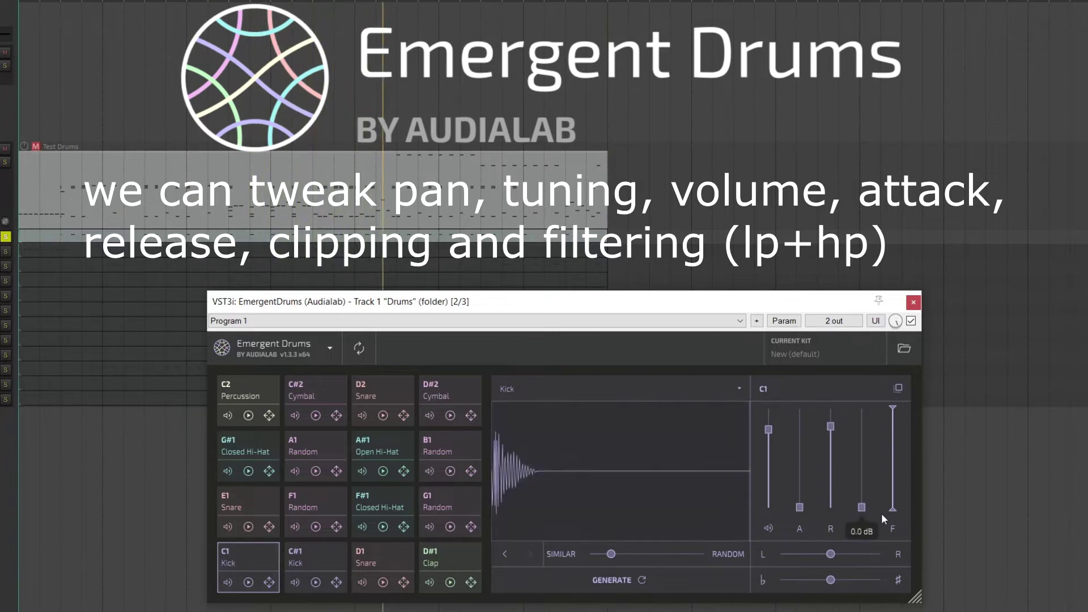
Step: Set the C1 kick's release and clipping to about 40% of their ranges, and raise its attack to about 20%
mouse_move(833, 429)
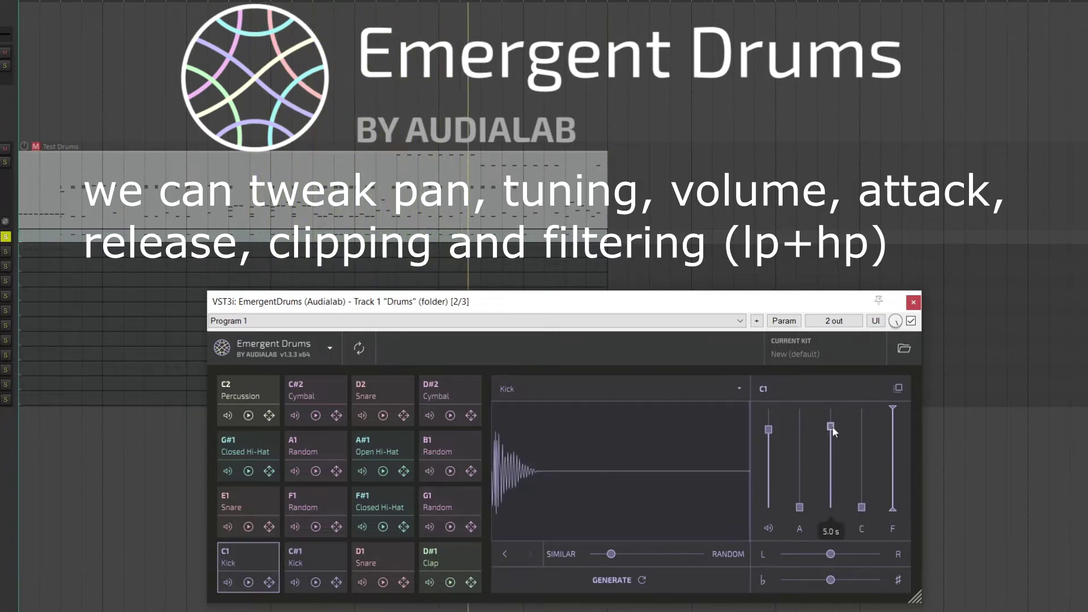
left_click_drag(832, 426, 865, 469)
mouse_move(801, 508)
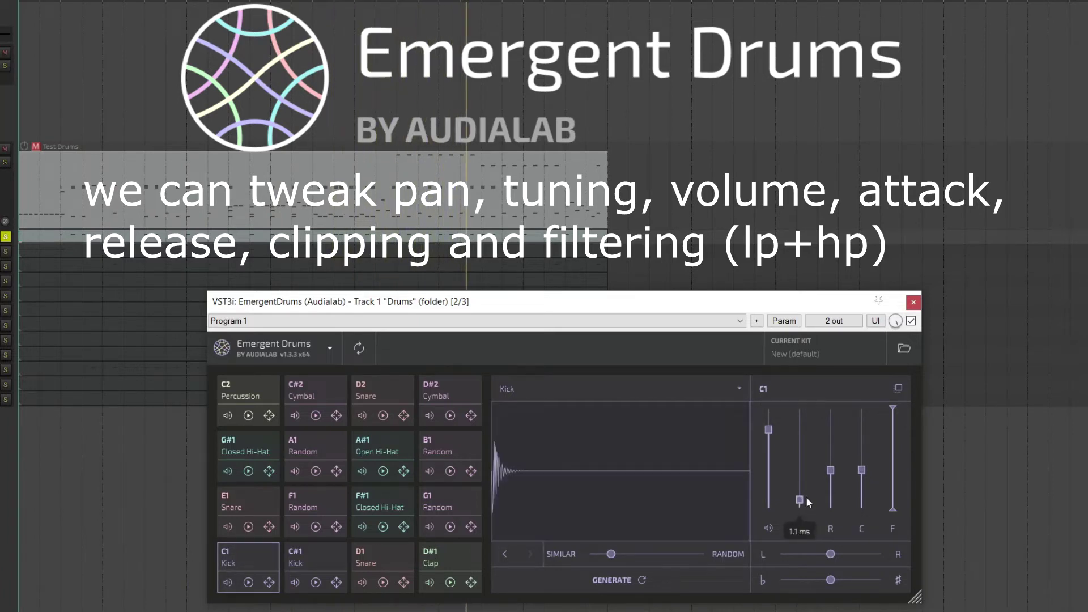
left_click_drag(807, 498, 811, 482)
mouse_move(874, 515)
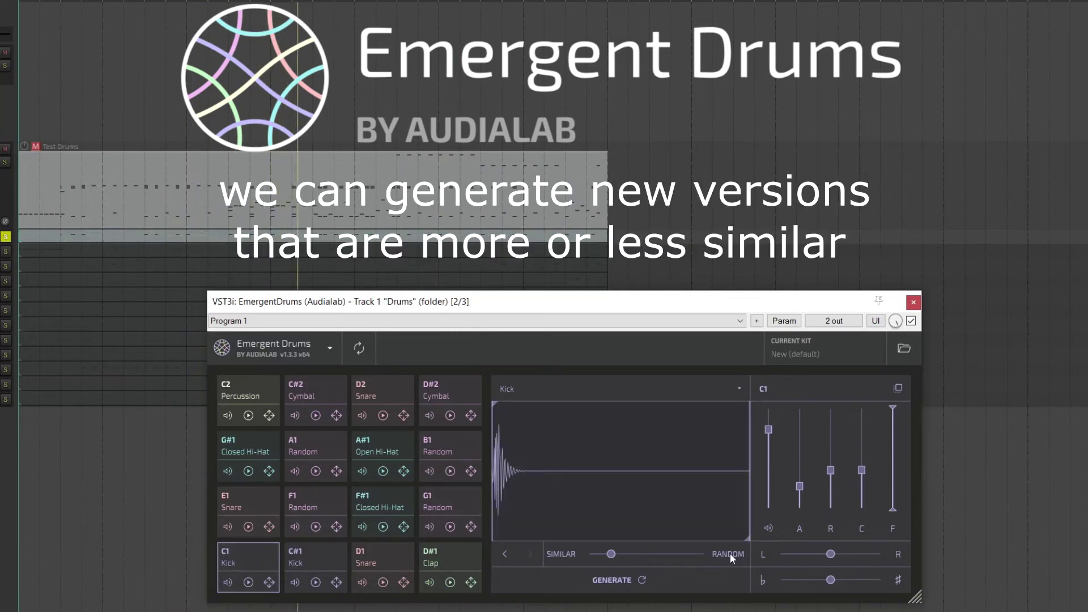
Step: Generate more versions of the kick, raising the difference to just over a quarter of the way toward Random after the first one
left_click(641, 581)
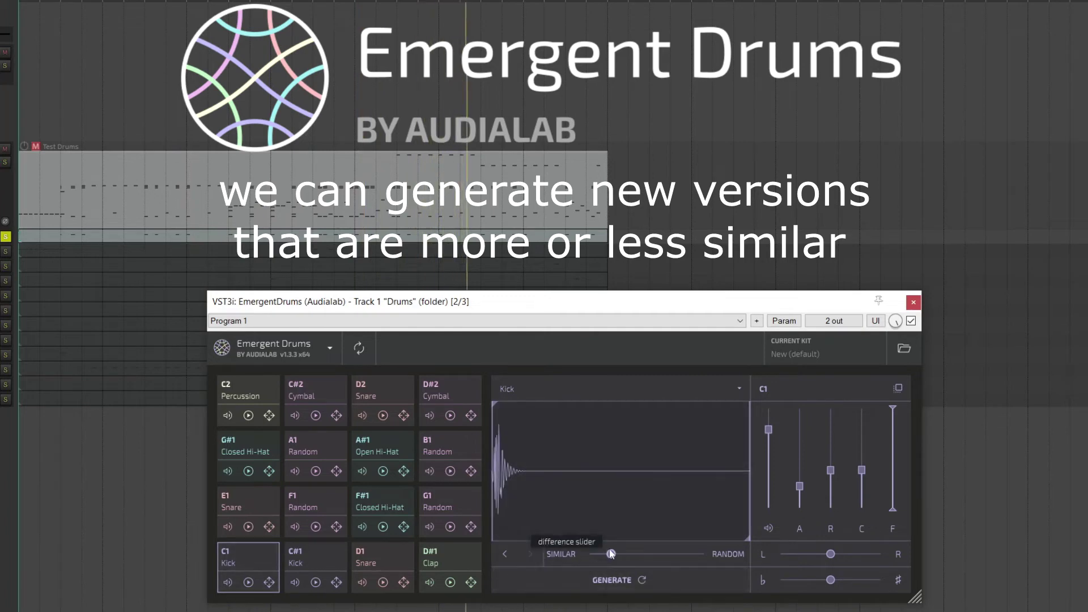
left_click_drag(611, 554, 622, 554)
left_click(642, 580)
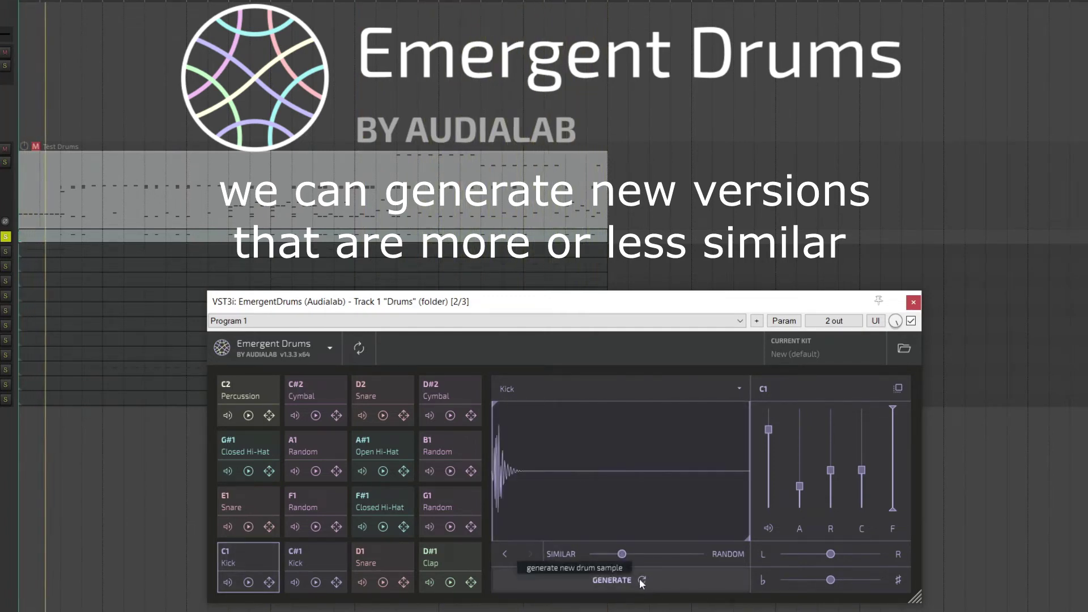
left_click(641, 580)
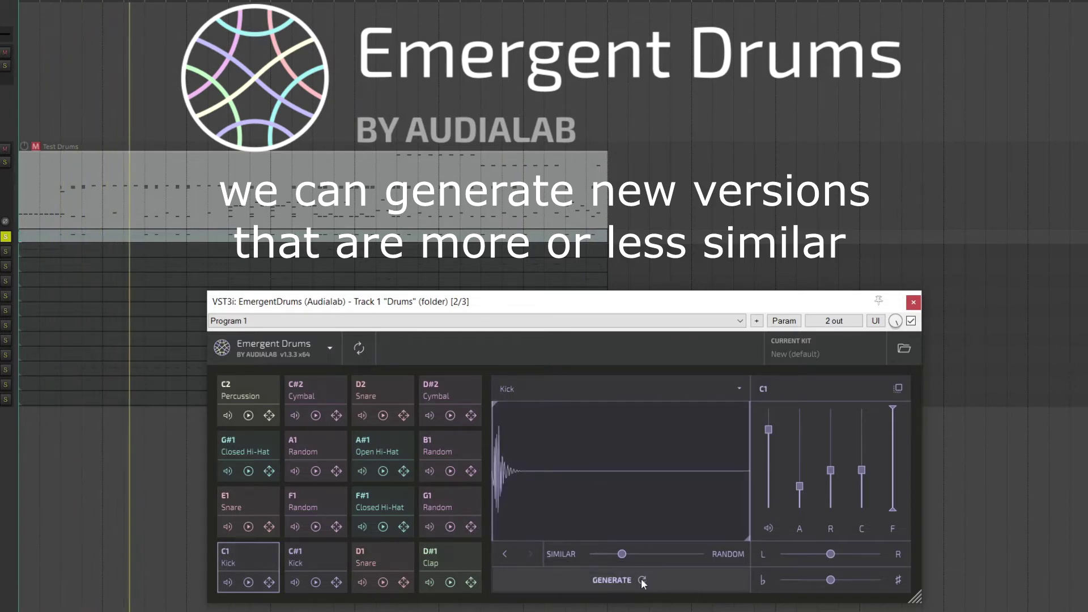
Step: Raise the C1 kick's difference setting to about 0.52 toward Random and generate a new version
left_click_drag(626, 553, 668, 556)
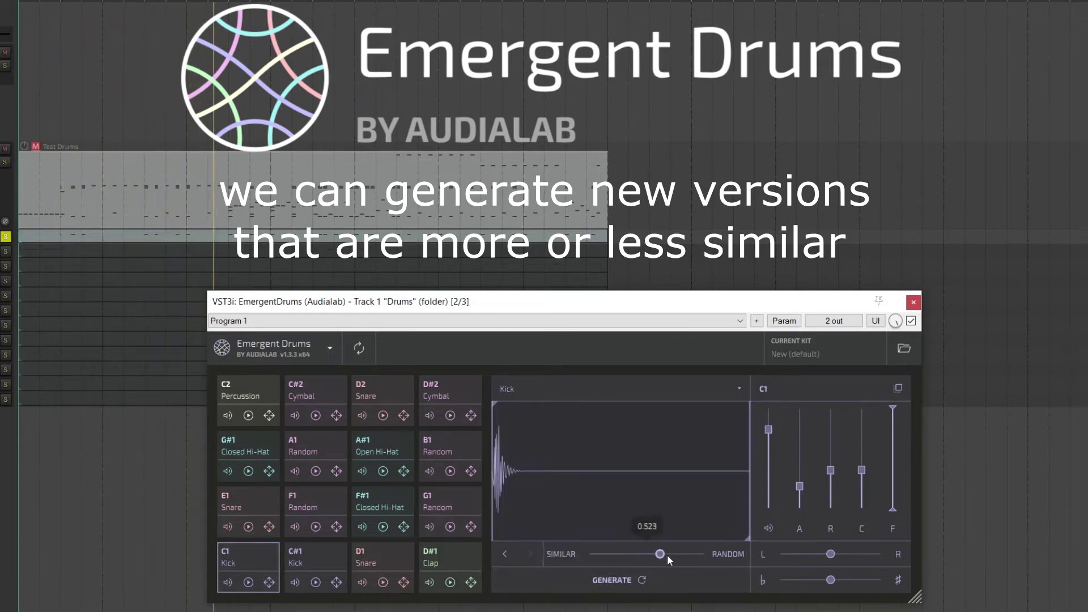
left_click(641, 579)
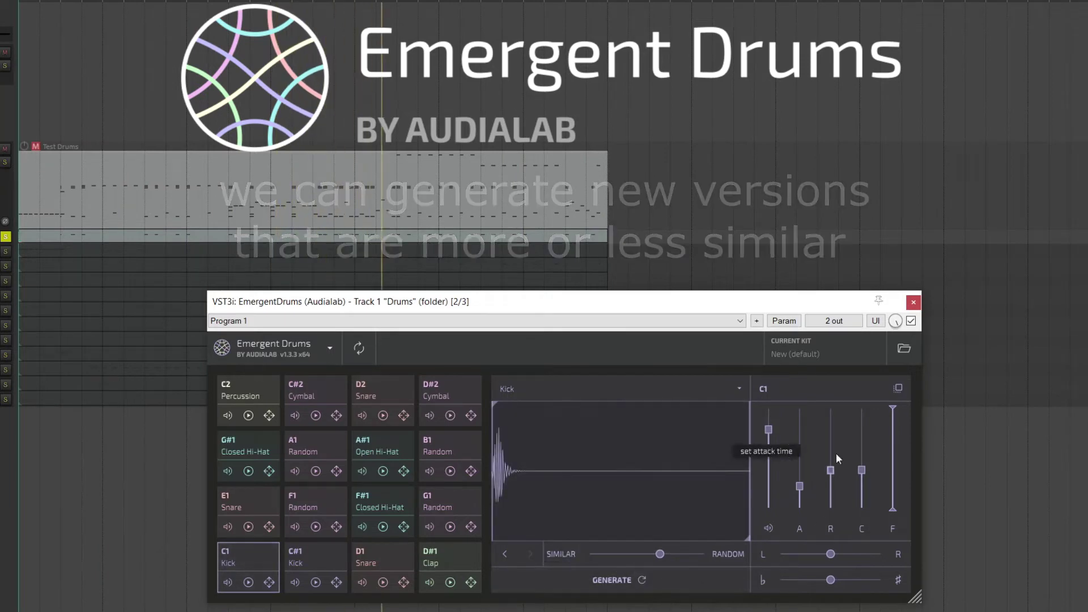
Step: Lower the C1 kick's attack and clipping to their minimums and raise its release to about 80% of its range
mouse_move(891, 413)
left_mouse_down()
mouse_move(890, 442)
mouse_move(896, 403)
left_mouse_up()
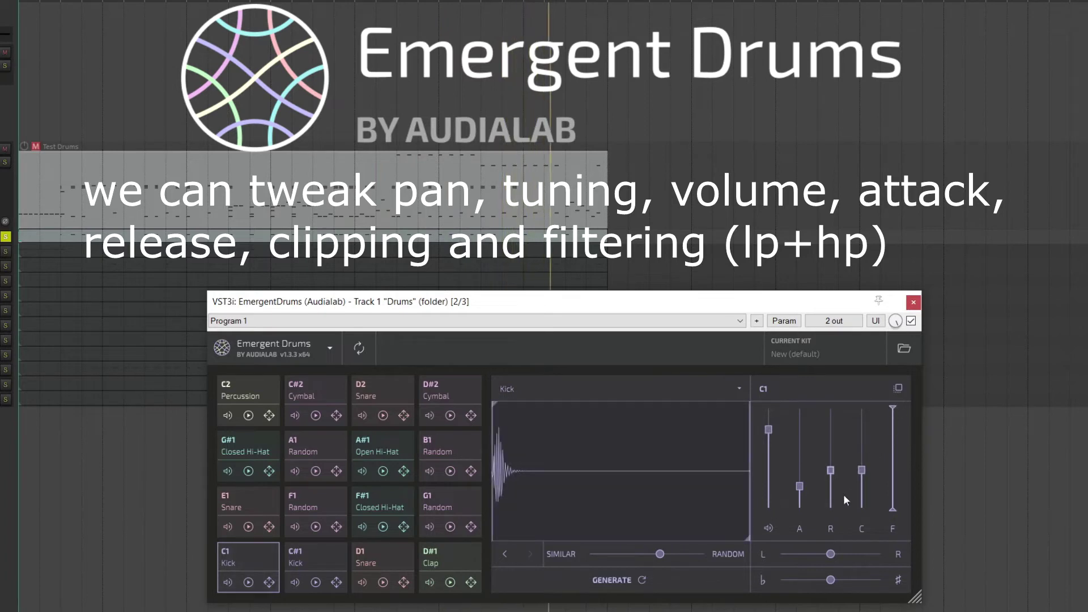
left_click_drag(799, 486, 799, 518)
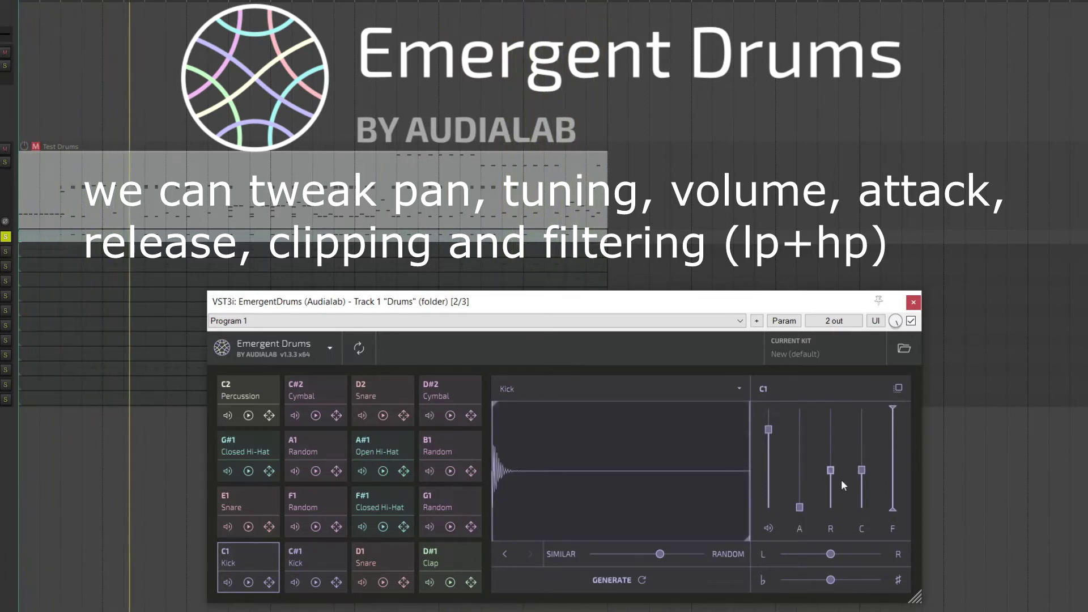
mouse_move(803, 507)
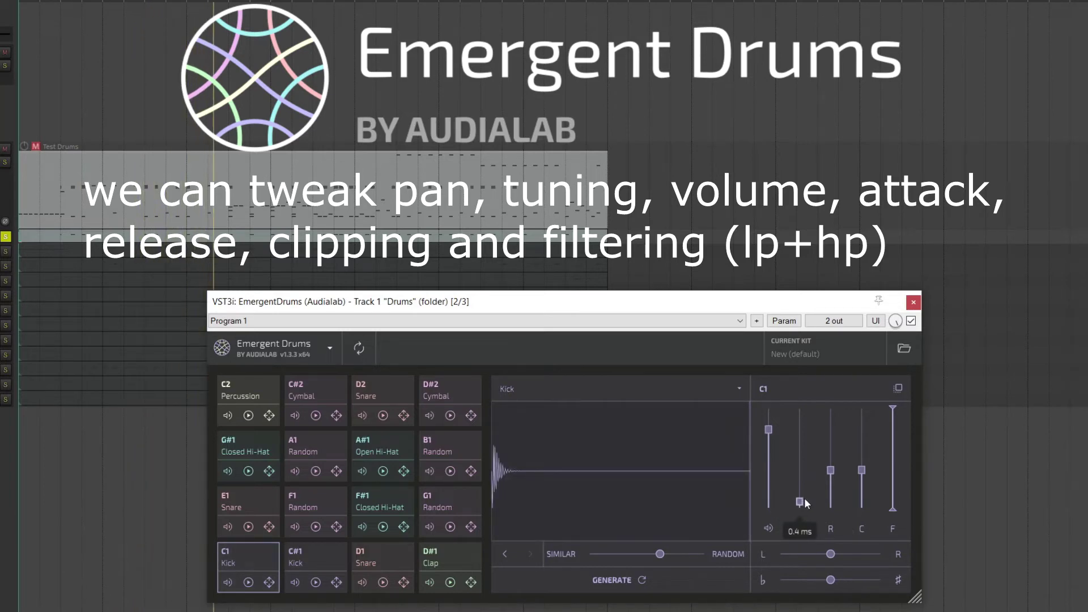
left_click_drag(800, 502, 865, 513)
mouse_move(862, 467)
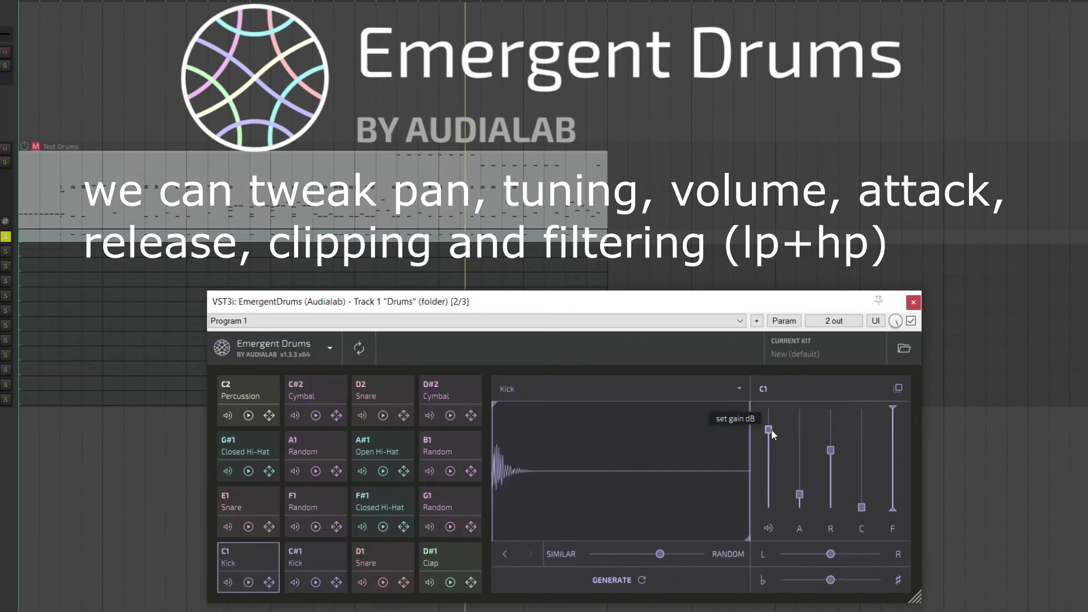
mouse_move(770, 429)
left_mouse_down()
mouse_move(771, 402)
mouse_move(770, 418)
left_mouse_up()
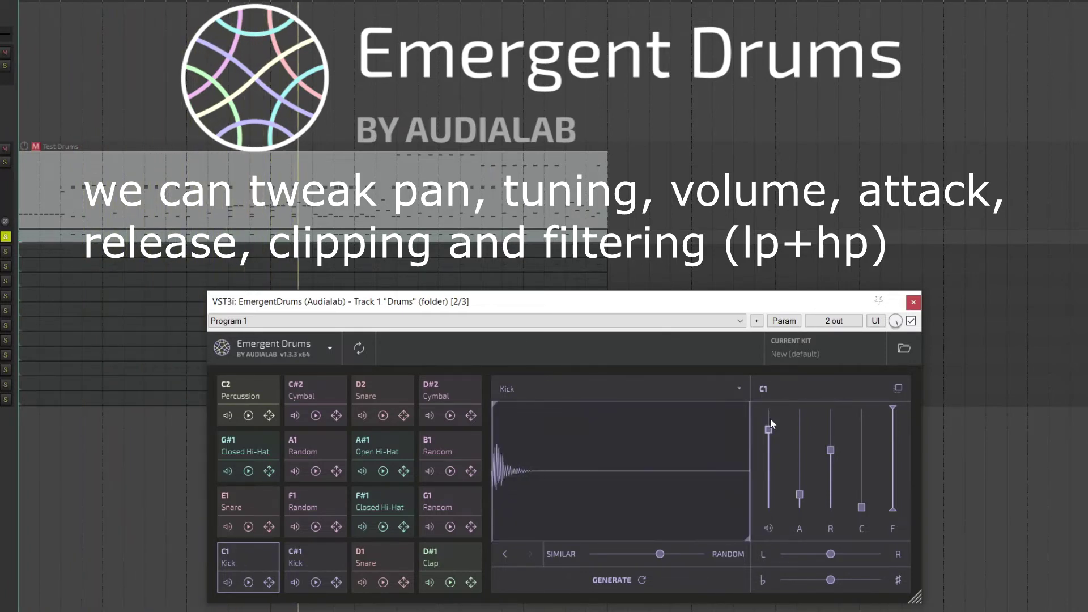
left_click_drag(769, 420, 769, 429)
left_click_drag(799, 495, 800, 510)
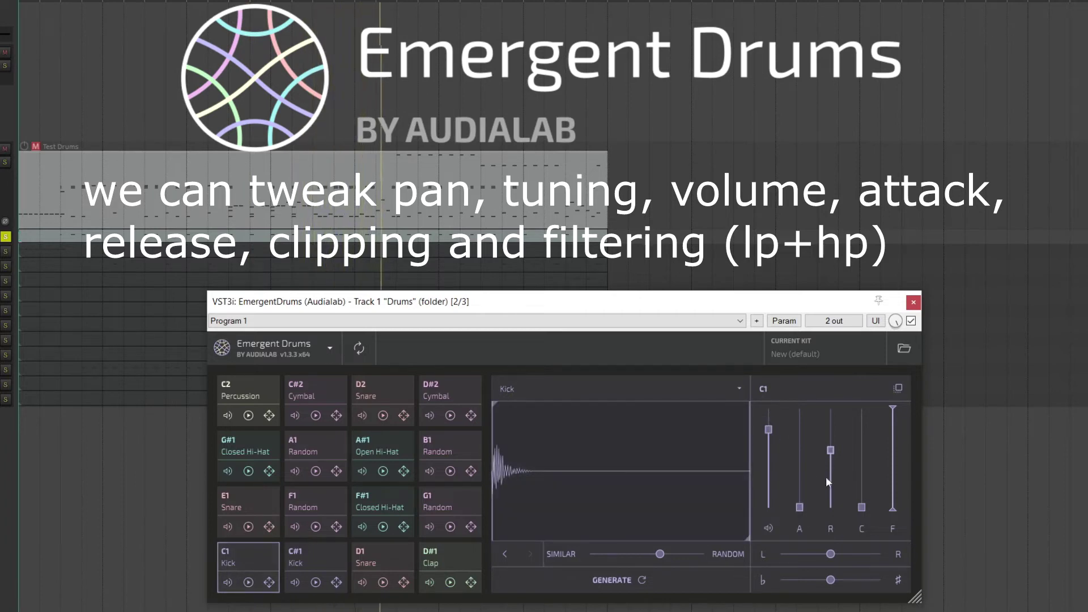
mouse_move(831, 450)
left_mouse_down()
mouse_move(848, 393)
mouse_move(831, 430)
left_mouse_up()
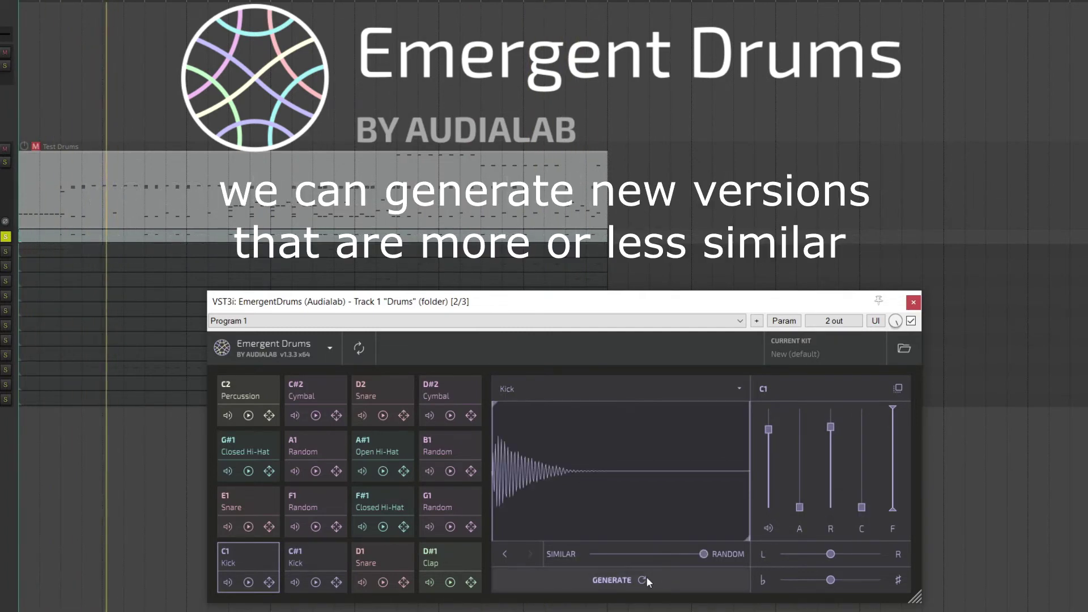
Step: Generate a kick at full Random difference, and several more with the difference reduced to about a sixth of its range
left_click(646, 576)
left_click_drag(660, 554, 609, 553)
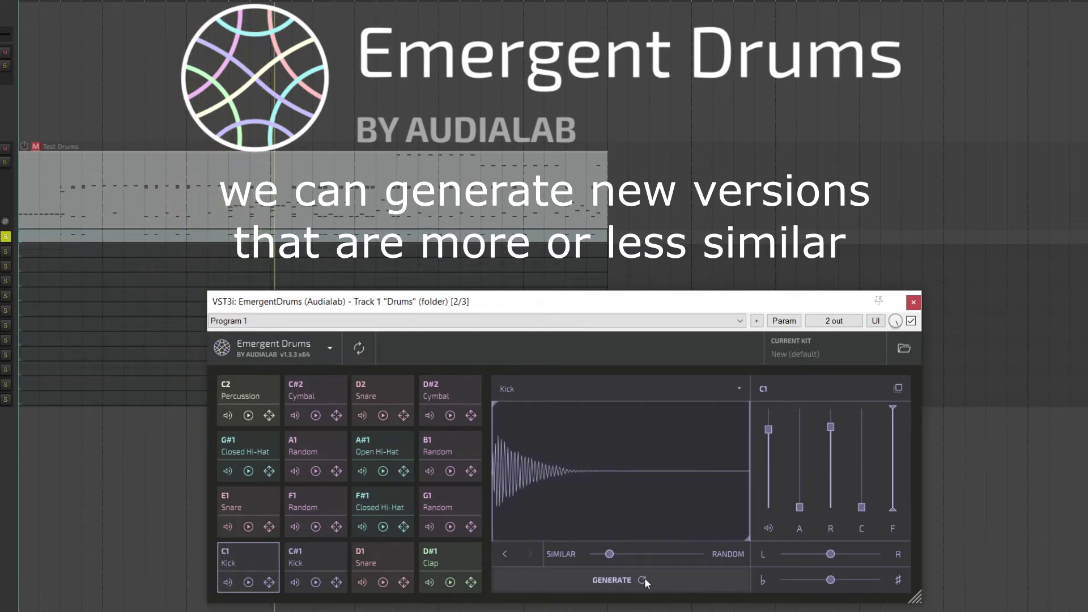
left_click(644, 577)
left_click(644, 576)
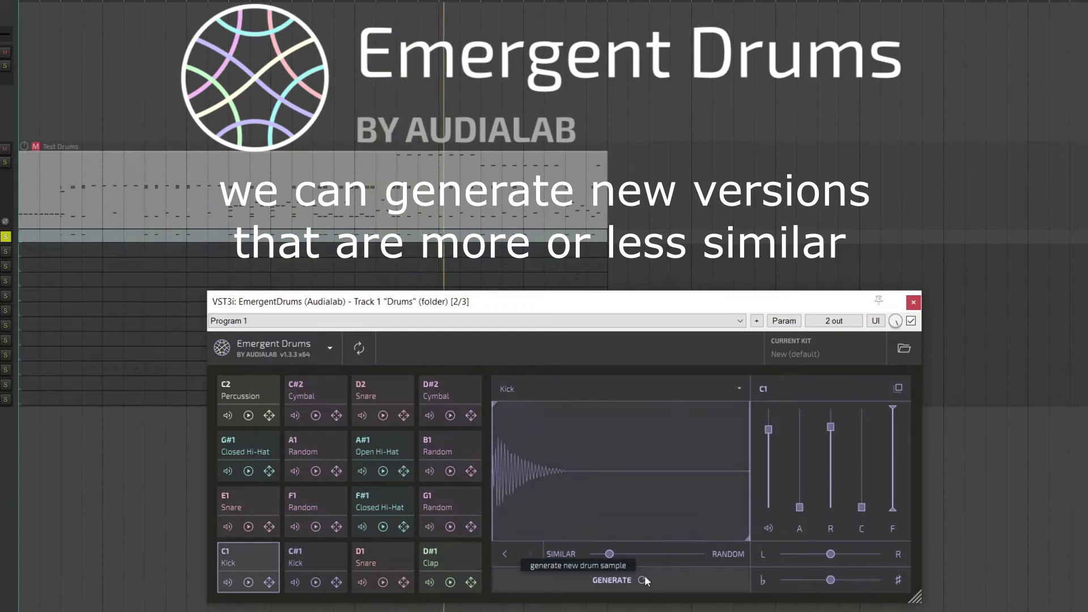
left_click(645, 575)
left_click(644, 576)
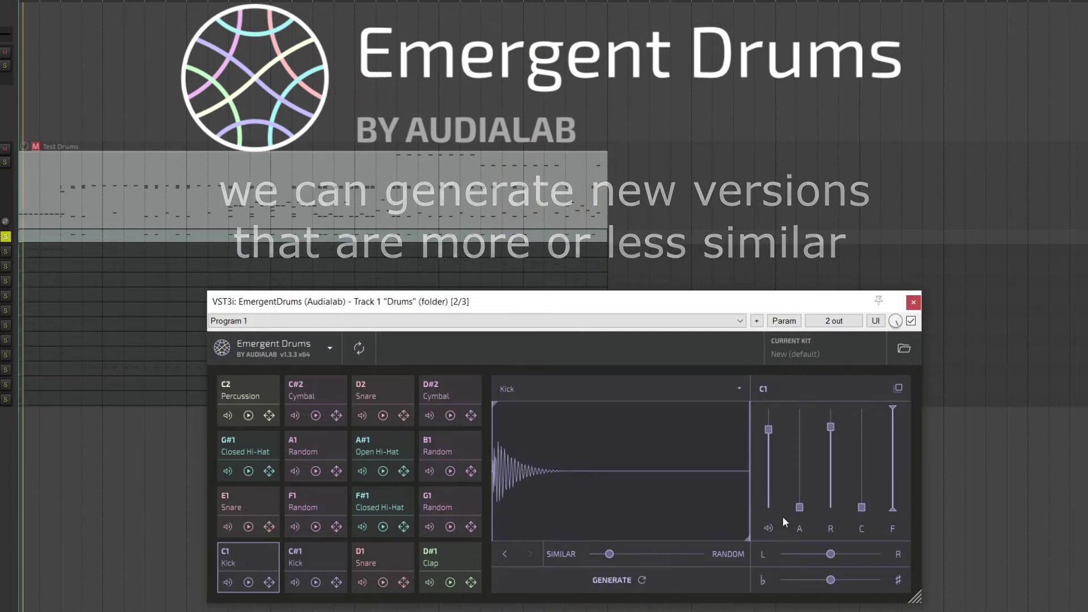
Step: Try the kick with clipping at about a third and release at about 65% of their ranges, restoring both settings
left_click_drag(861, 508, 876, 471)
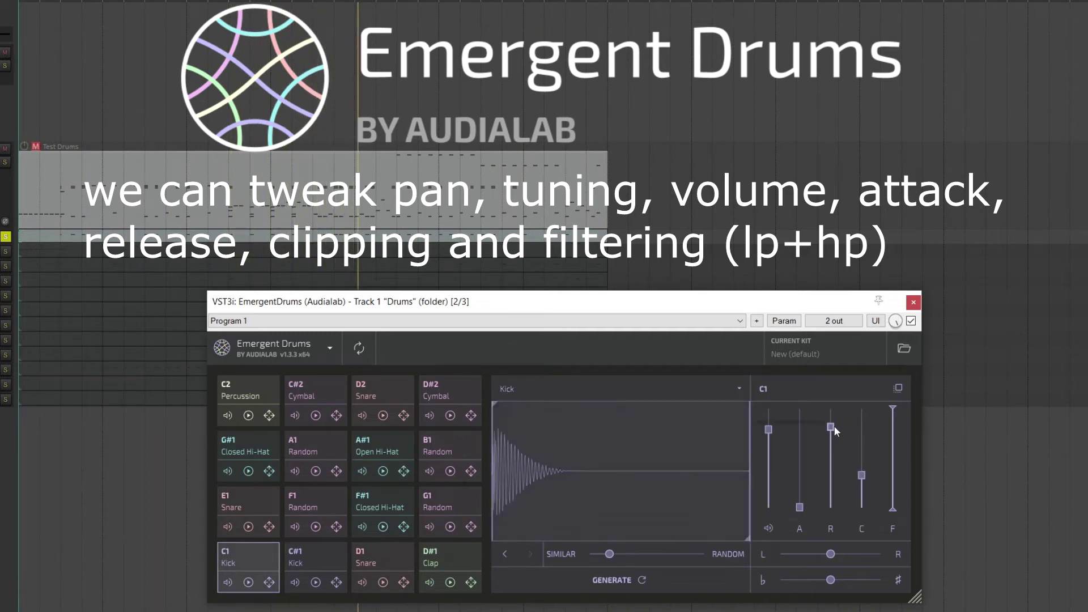
left_click_drag(834, 426, 831, 448)
mouse_move(800, 507)
left_mouse_down()
mouse_move(806, 487)
mouse_move(805, 518)
left_mouse_up()
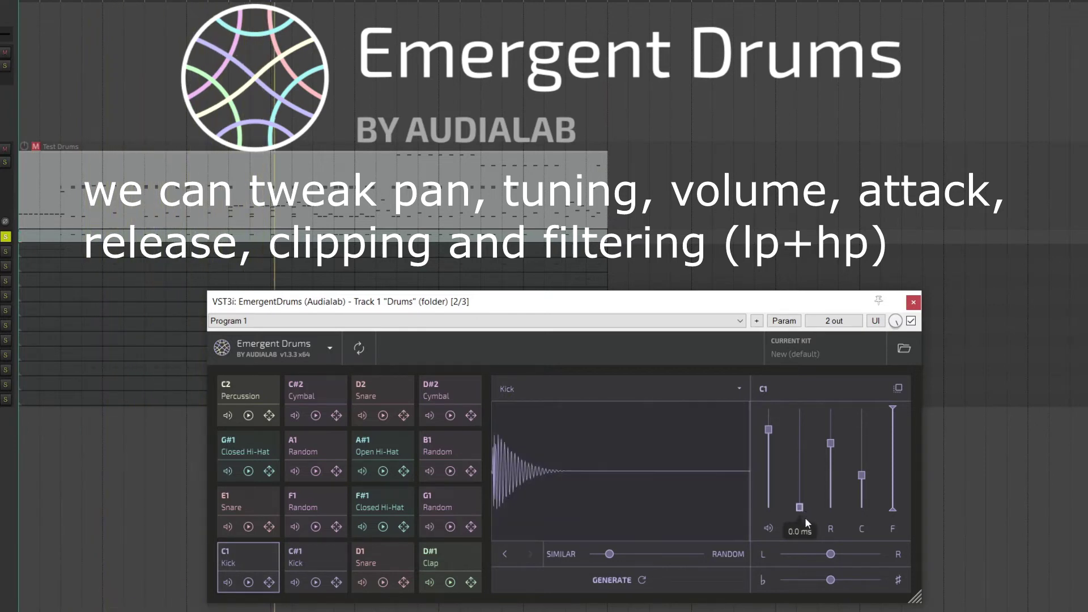
mouse_move(832, 450)
mouse_move(835, 443)
left_mouse_down()
mouse_move(844, 397)
mouse_move(840, 424)
left_mouse_up()
mouse_move(862, 479)
left_click_drag(862, 479, 862, 507)
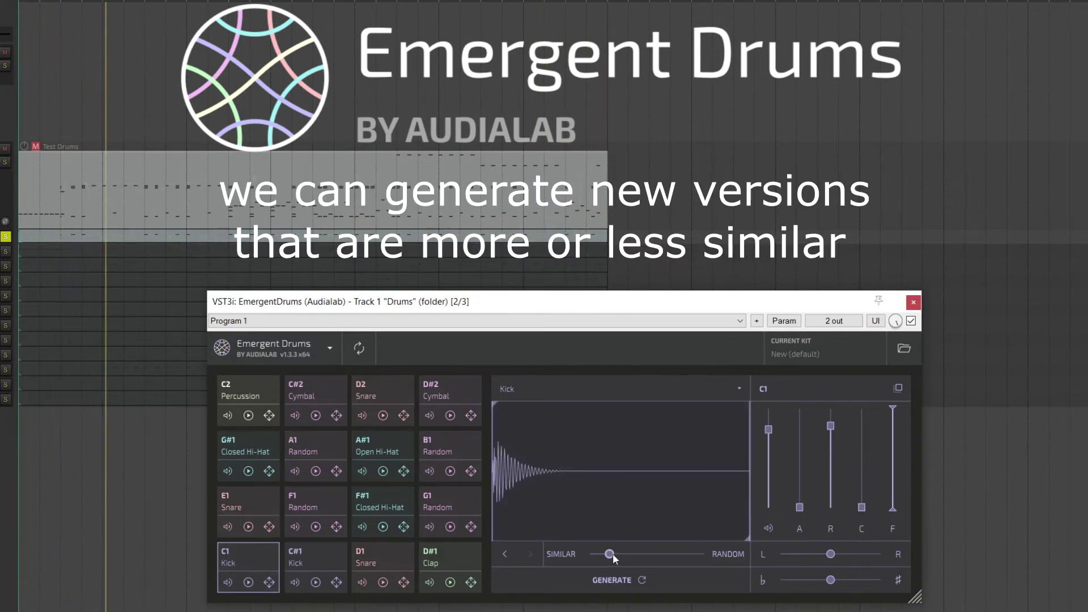
Step: Generate further kick versions, raising the difference to about 38% toward Random after the first, and set clipping to about 40% of its range
left_click(649, 581)
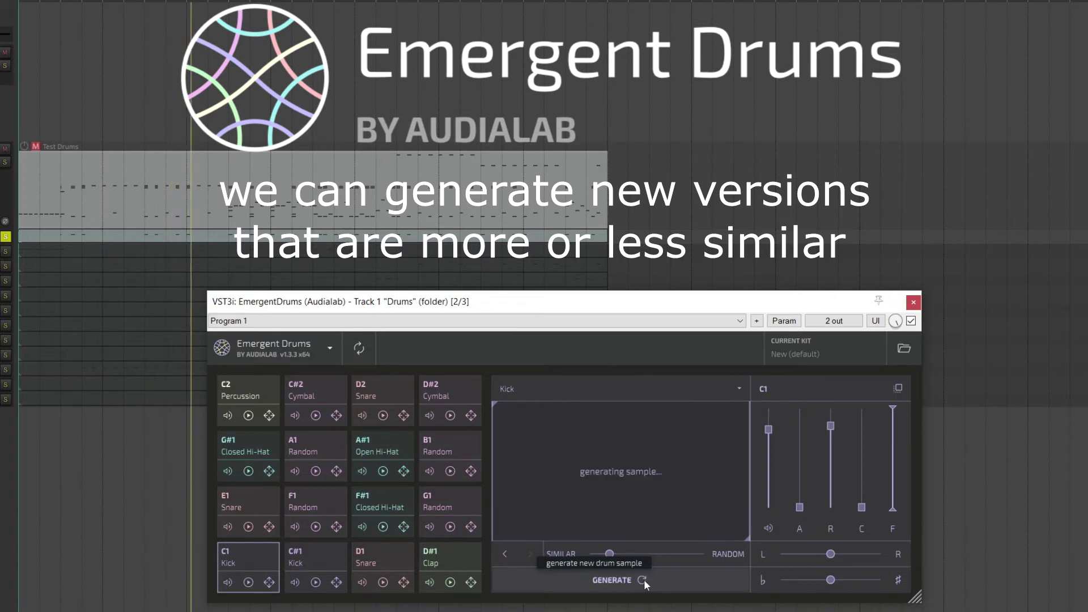
mouse_move(613, 554)
left_click_drag(613, 553, 633, 554)
left_click(643, 578)
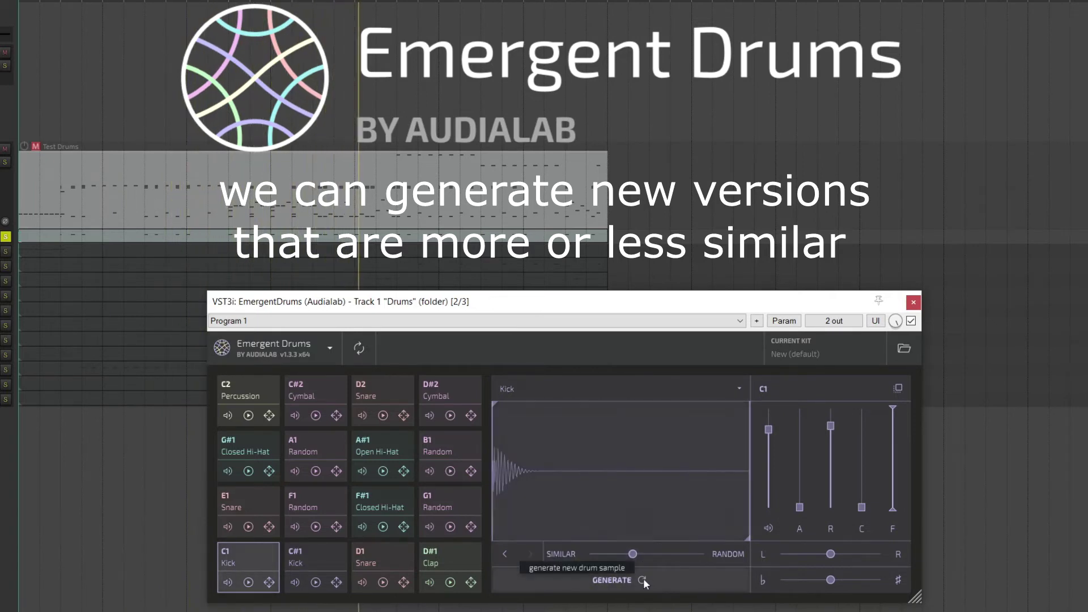
left_click(644, 578)
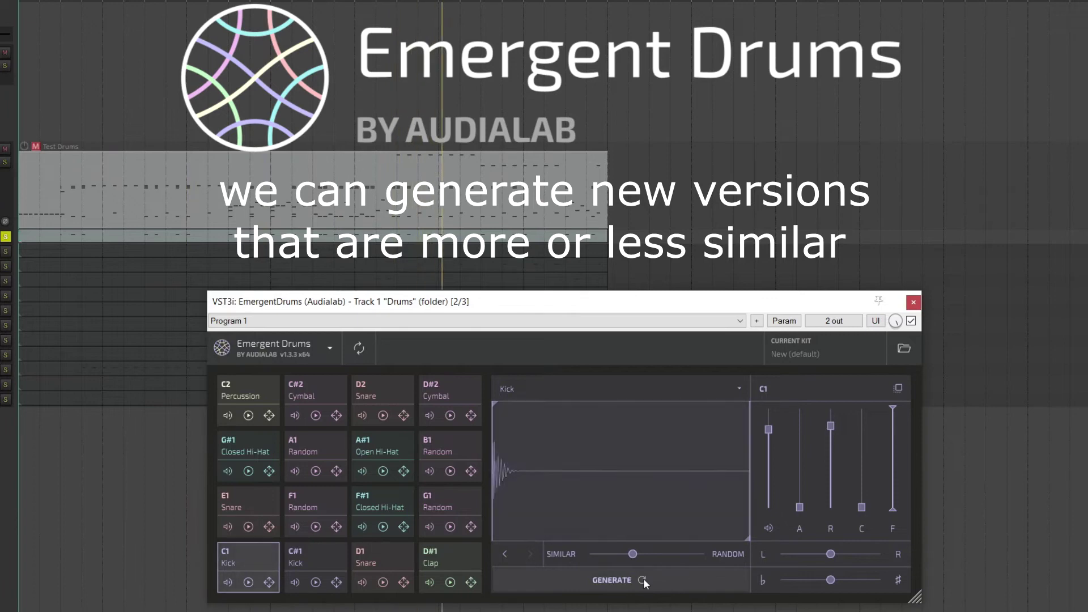
left_click(644, 578)
left_click(643, 578)
left_click(643, 578)
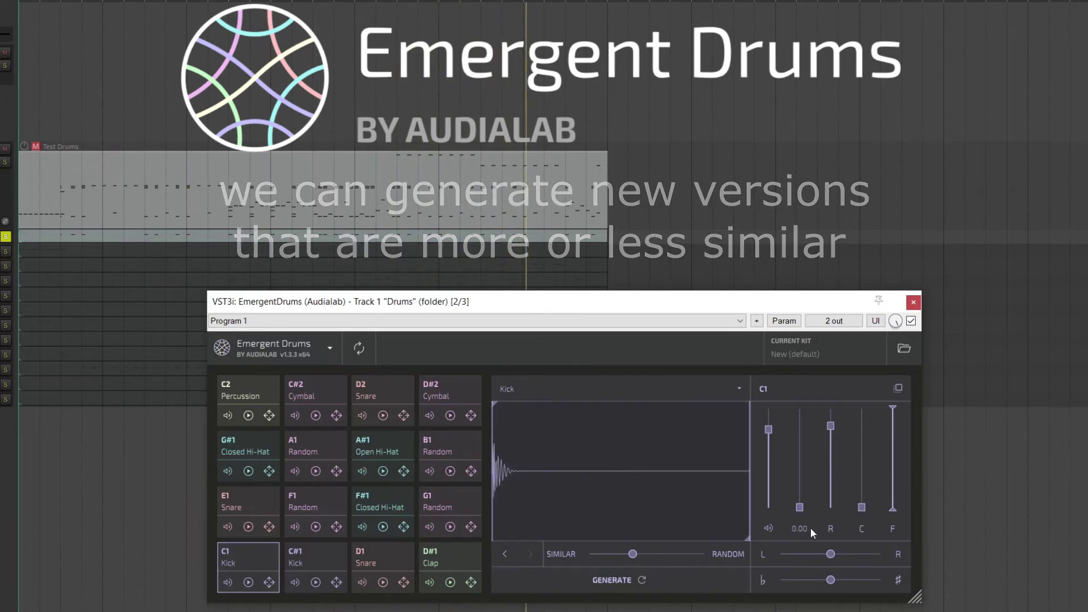
left_click_drag(862, 507, 872, 461)
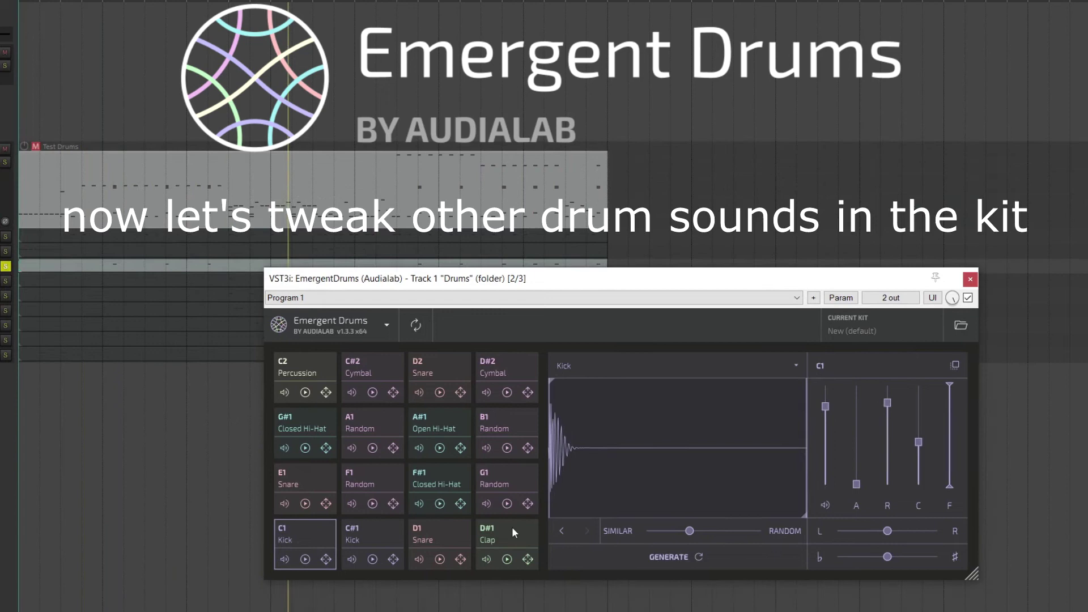
Step: Pan the D#1 clap to -57 and tune it slightly down
left_click(513, 533)
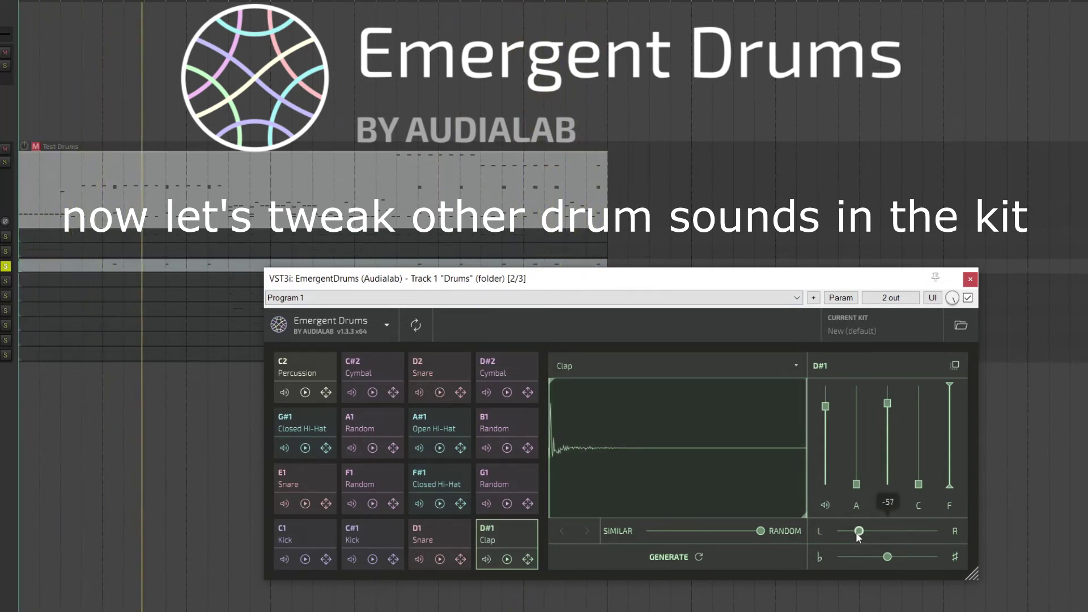
left_click_drag(888, 559, 871, 559)
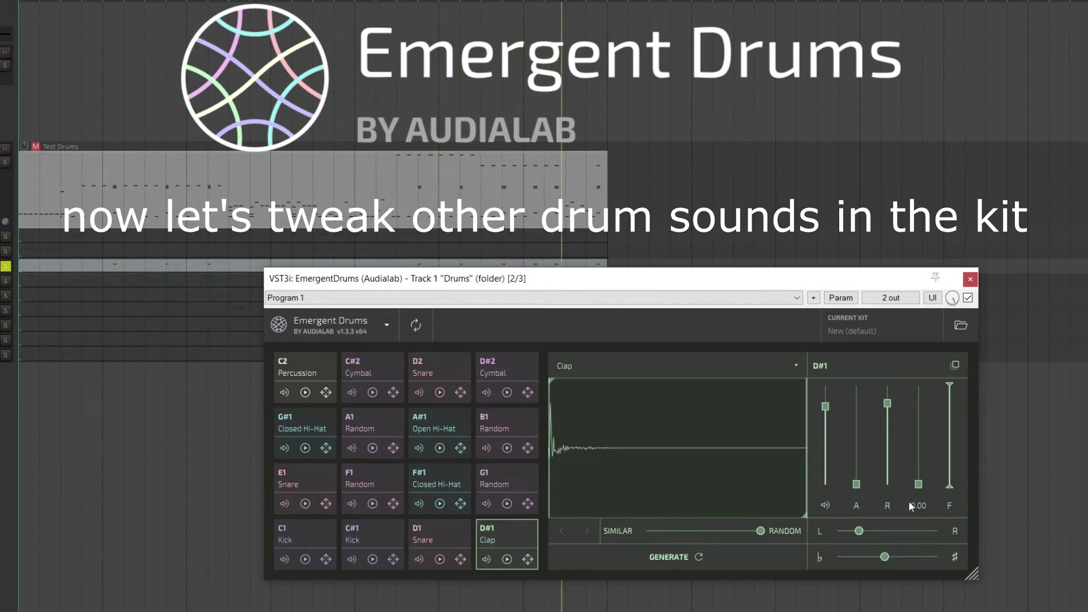
Step: Lower the D#1 clap's upper filter limit slightly and raise its clipping to just under 40% of its range
mouse_move(954, 386)
left_mouse_down()
mouse_move(951, 404)
mouse_move(951, 394)
left_mouse_up()
left_click_drag(918, 484, 929, 437)
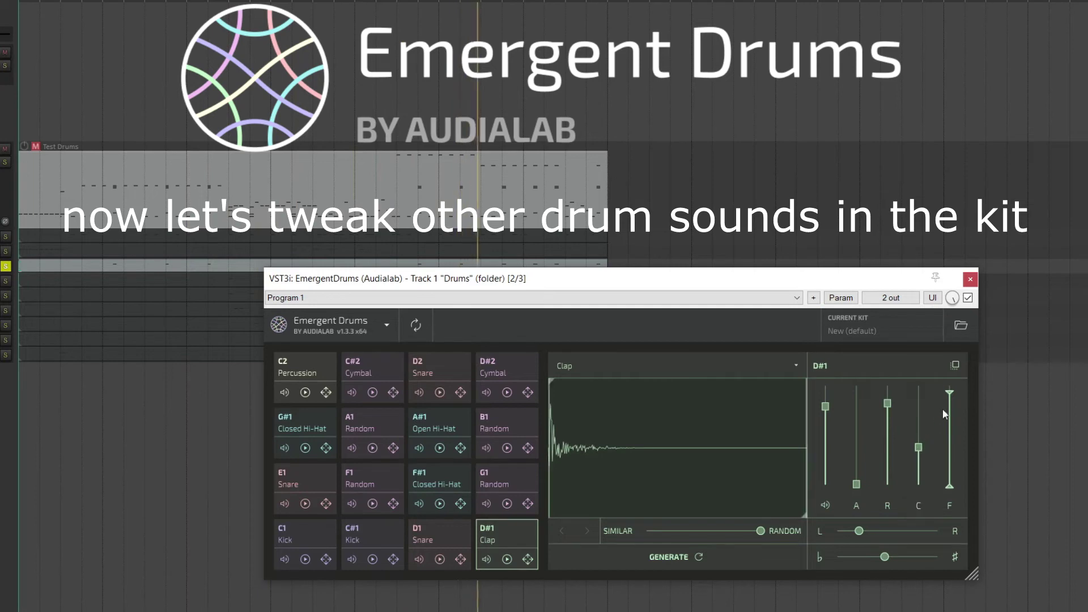
left_click_drag(918, 444, 918, 448)
left_click_drag(950, 404, 954, 398)
Step: Set the D#1 clap's release to 2.0 s and raise its attack to about 15% of its range
left_click_drag(887, 404, 887, 429)
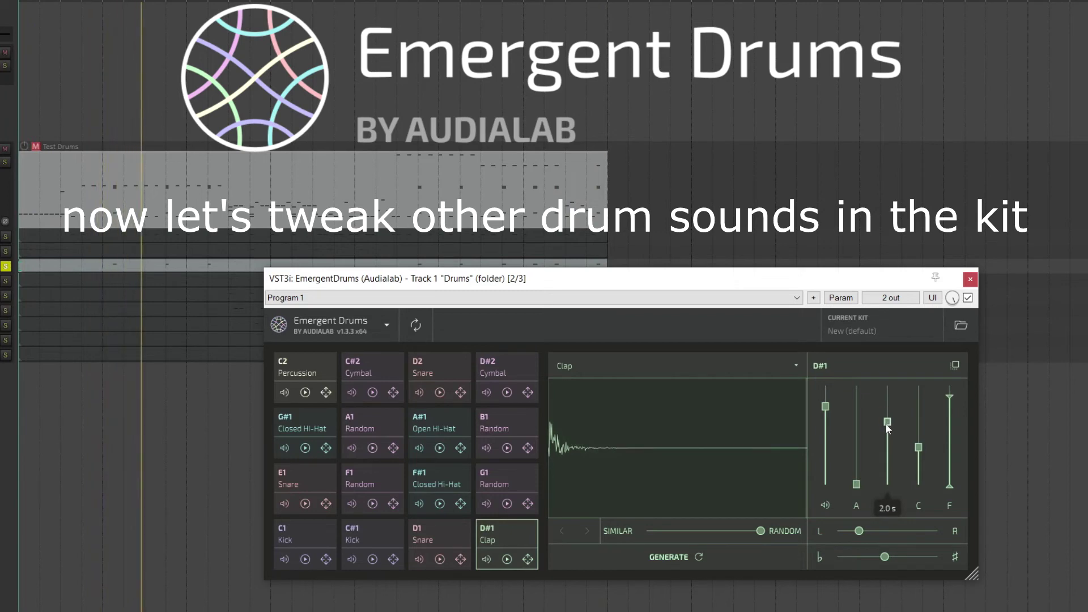
mouse_move(856, 486)
left_click_drag(856, 485, 861, 465)
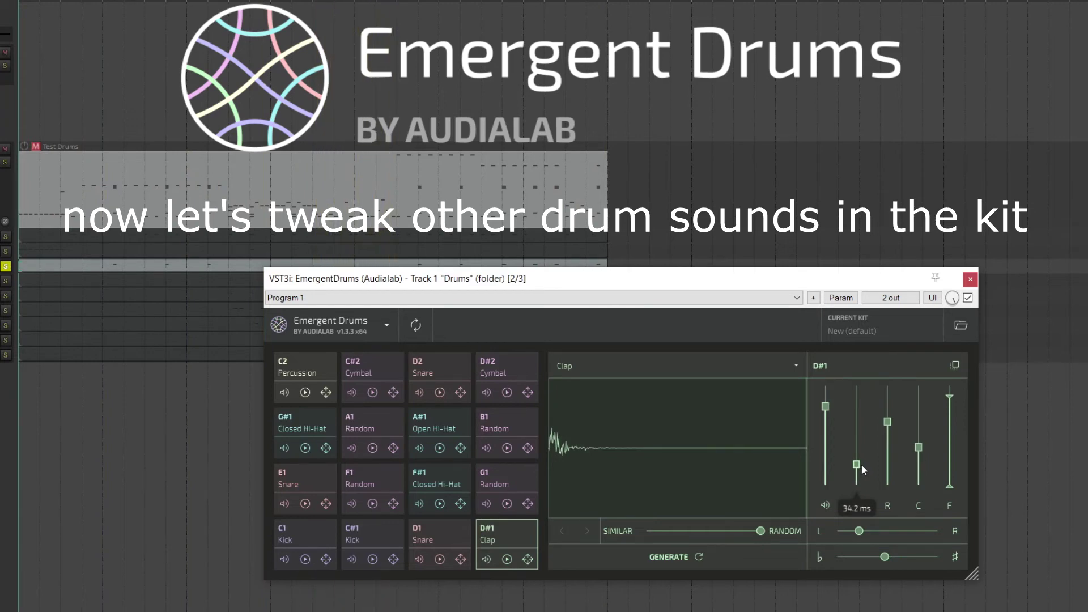
left_click_drag(861, 465, 861, 472)
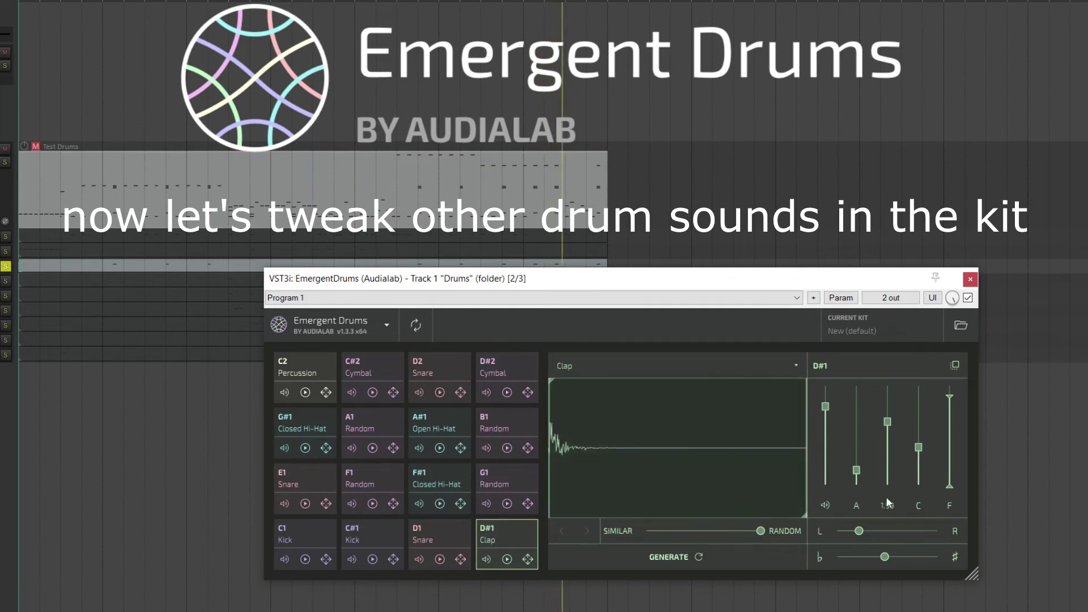
Step: Solo the track below the clap's instead and lower the upper filter limit of the F1 Random sound to about 2.3 kHz
left_click(7, 267)
left_click(5, 281)
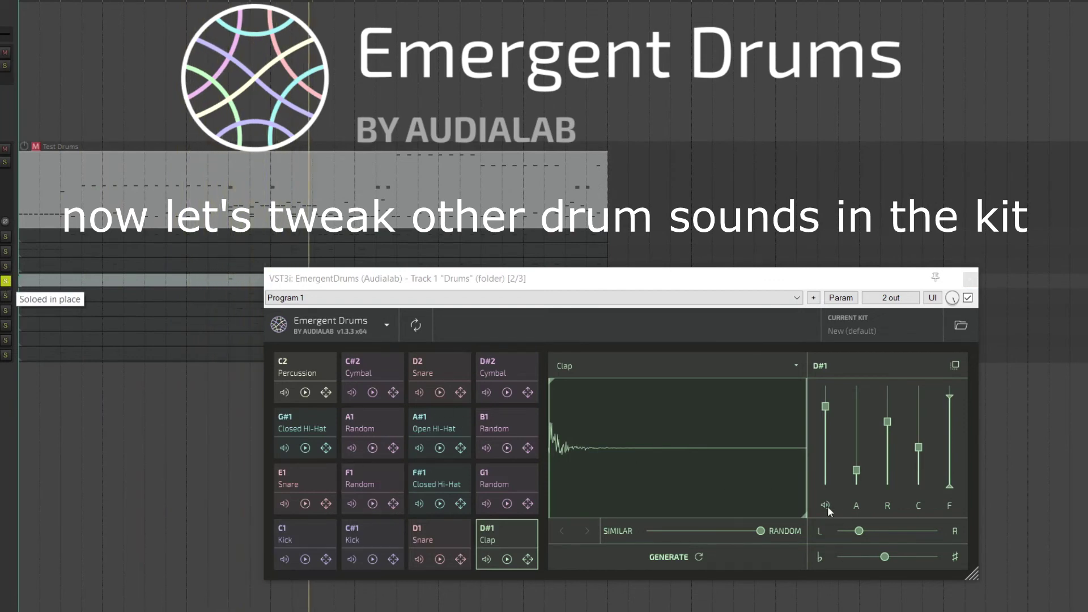
left_click(368, 481)
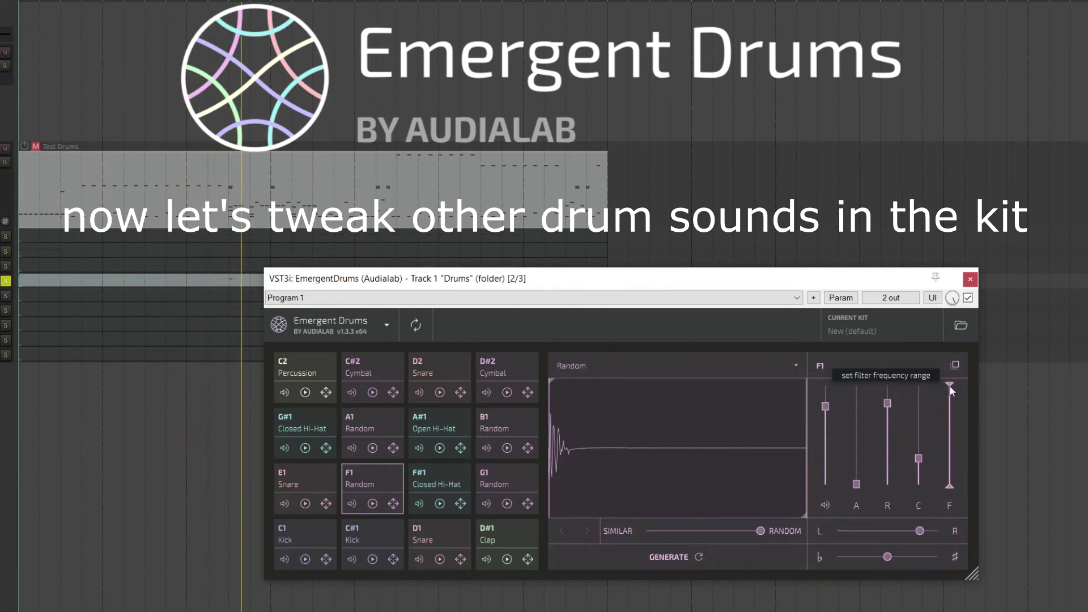
mouse_move(951, 392)
left_click_drag(950, 391, 951, 407)
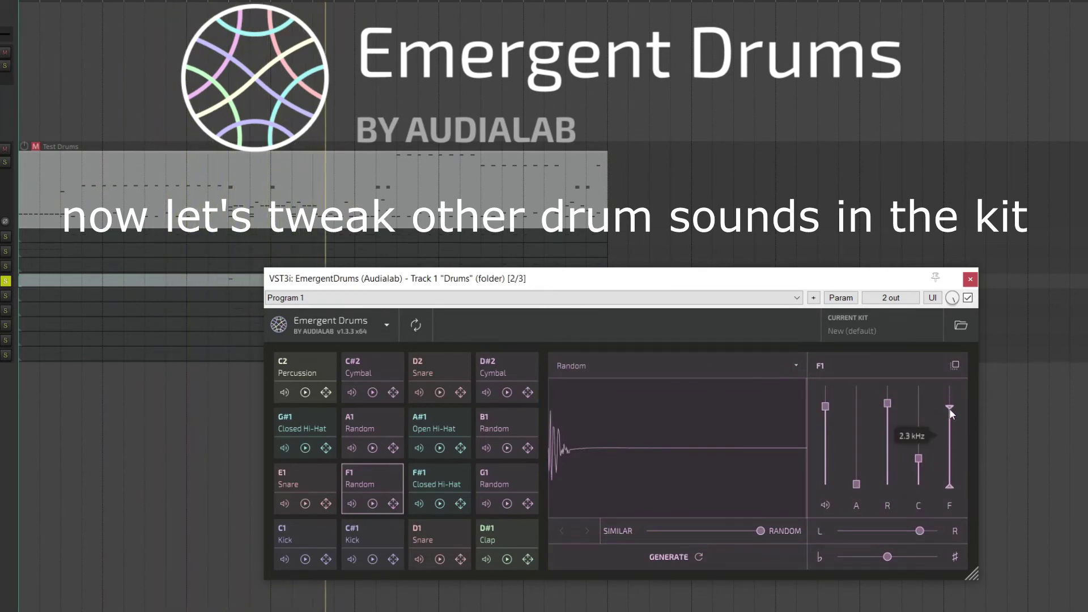
Step: Solo the next track down instead and generate new G#1 closed hi-hat samples, making the last one at full Random difference
left_click(5, 282)
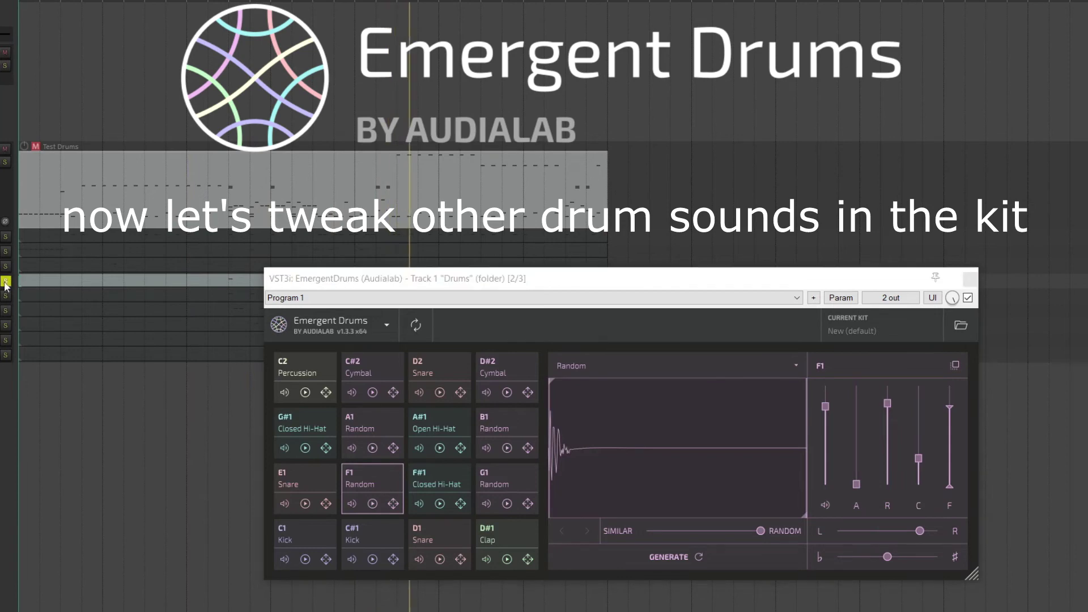
left_click(5, 296)
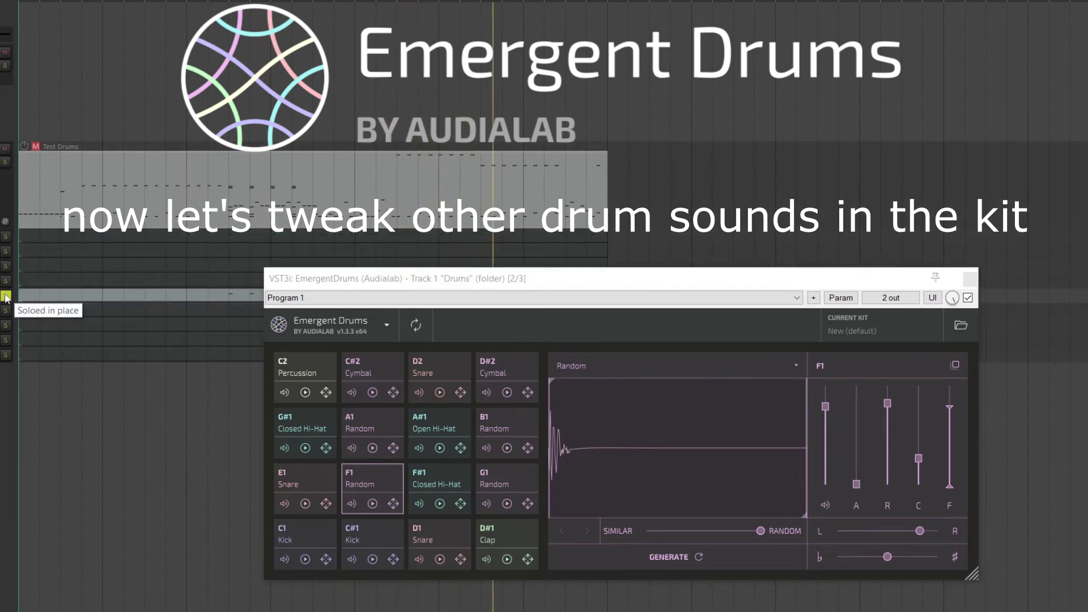
left_click(302, 423)
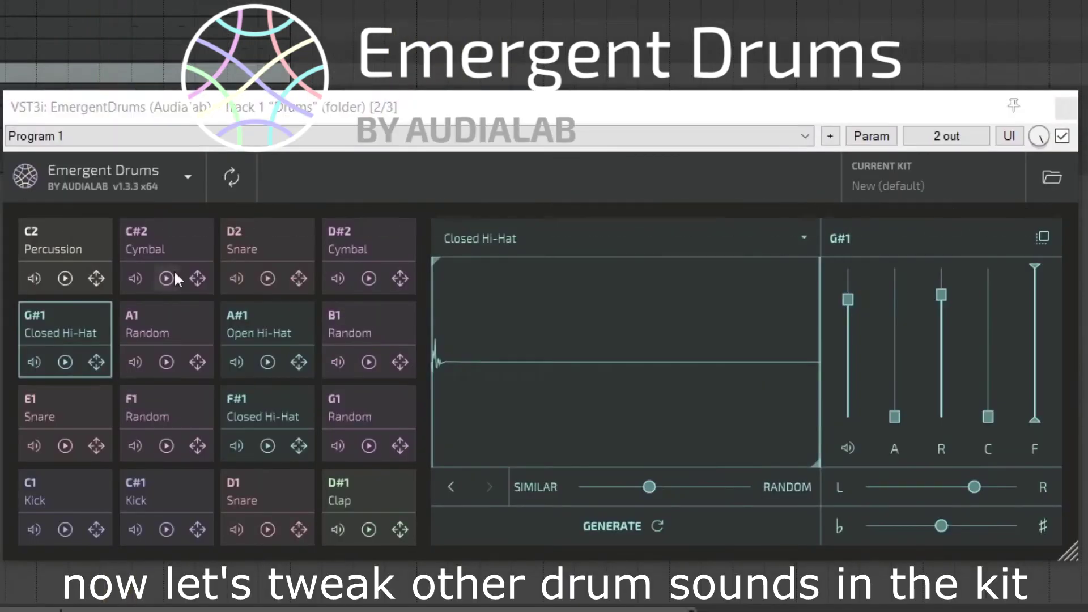
left_click(658, 526)
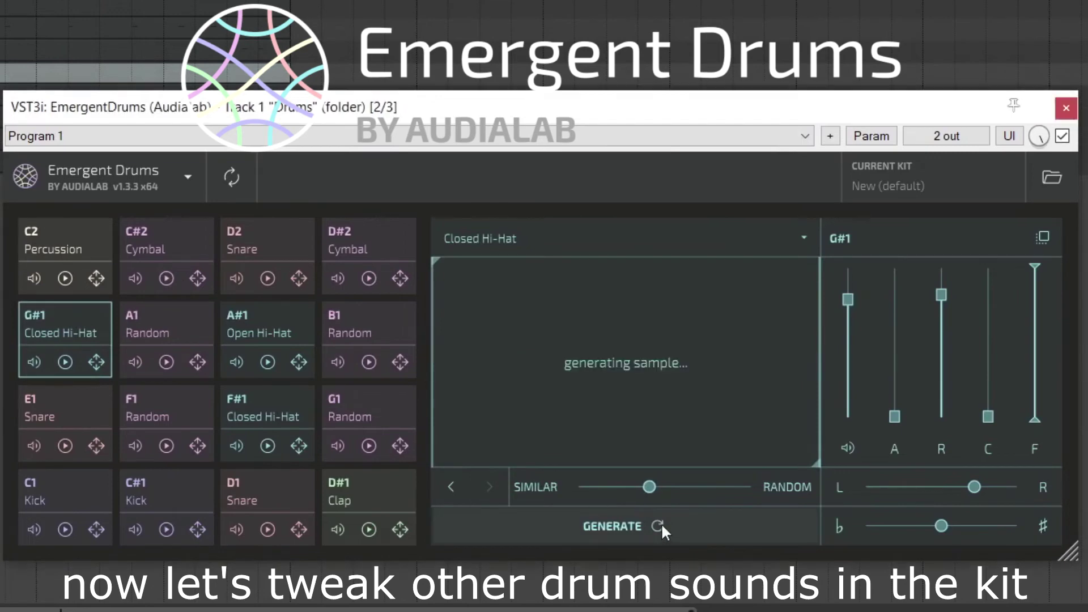
left_click(660, 524)
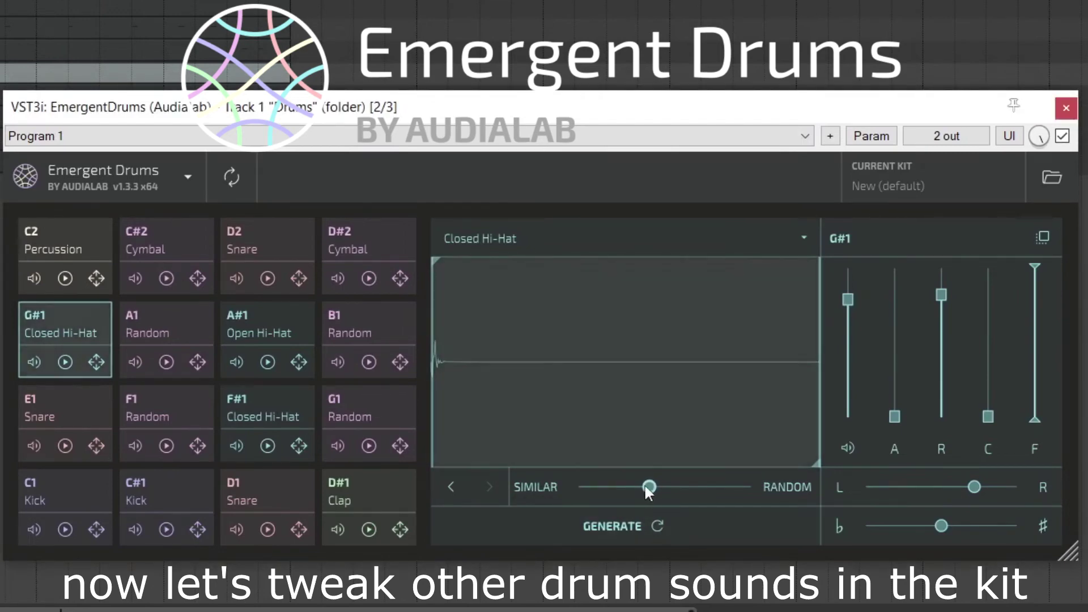
left_click_drag(649, 486, 781, 485)
left_click(666, 523)
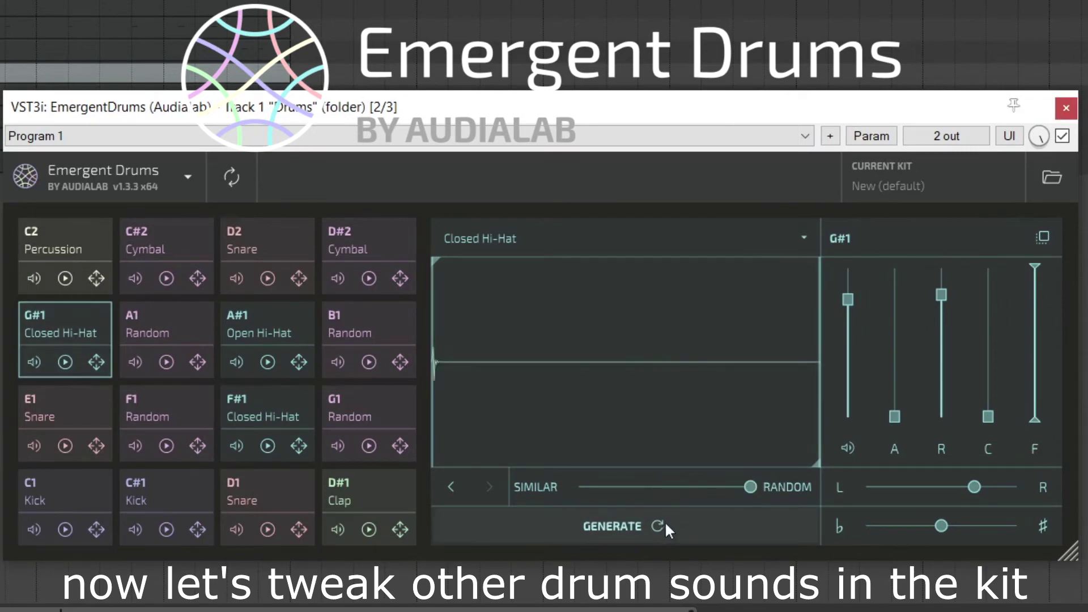
Step: Generate three more G#1 closed hi-hat samples, raise the clipping to just under 30% of its range and slightly lower the upper filter limit
left_click(665, 523)
left_click(665, 523)
left_click(664, 522)
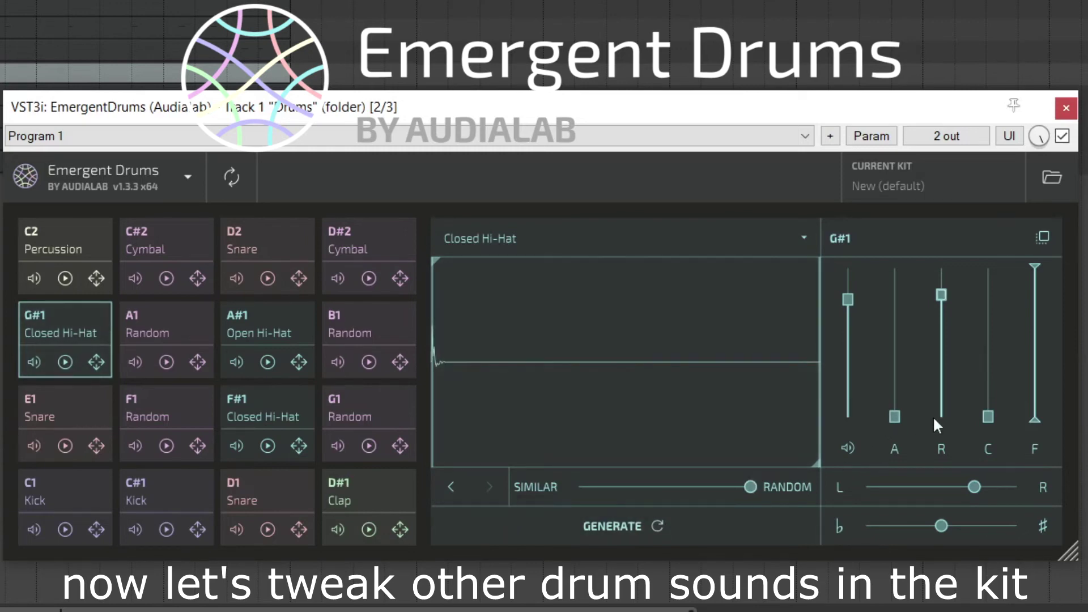
left_click_drag(990, 417, 996, 375)
left_click_drag(1039, 265, 1039, 289)
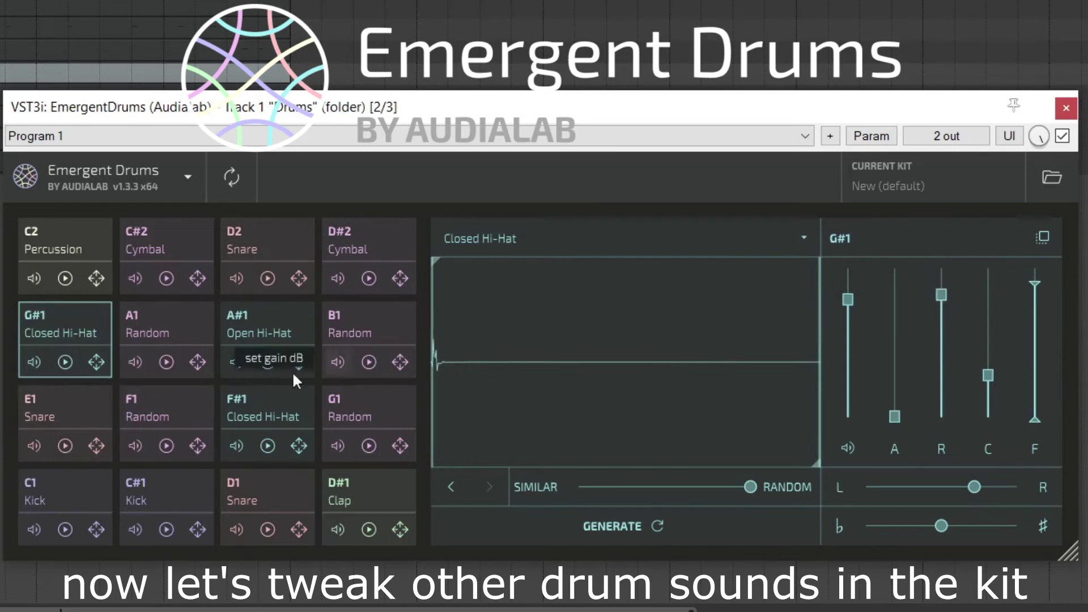
Step: Pan the D1 snare about a quarter of the way to the left and generate two new samples at full Random difference
left_click(363, 244)
left_click(287, 482)
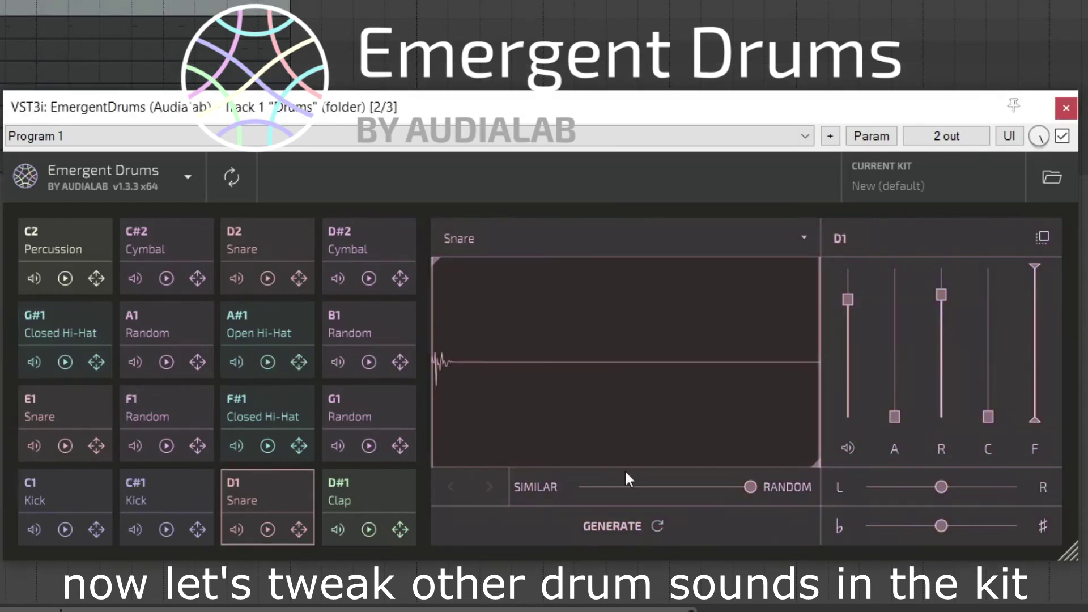
left_click_drag(945, 488, 917, 485)
left_click(659, 523)
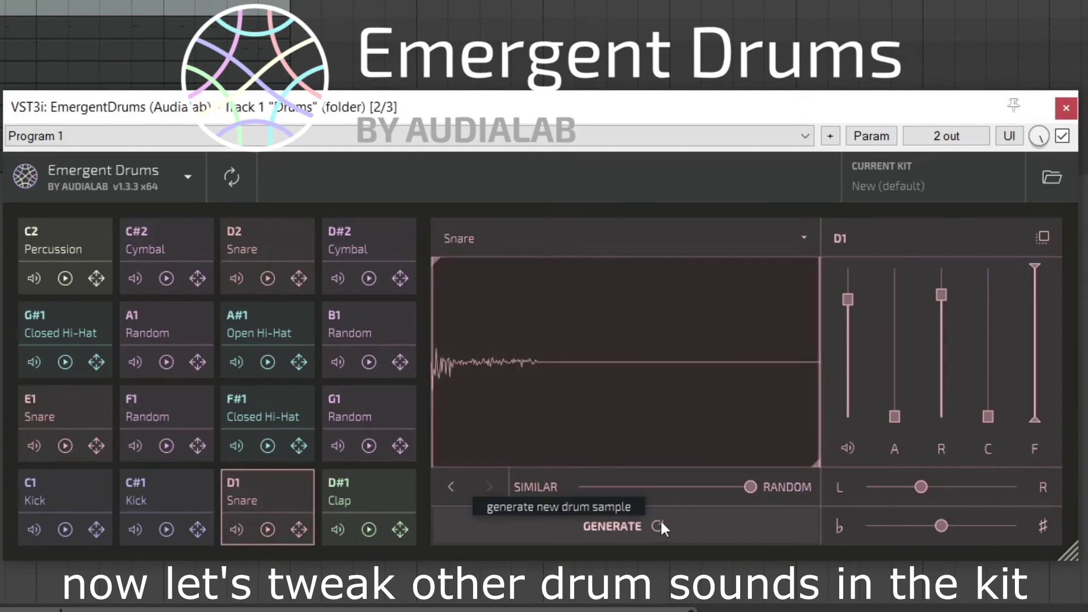
left_click(657, 524)
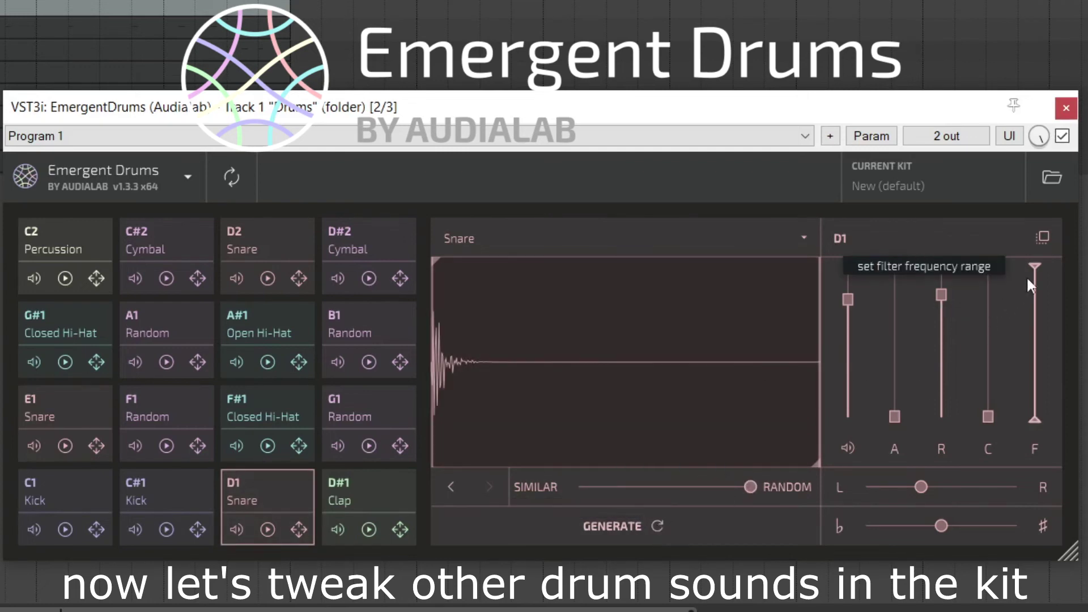
Step: Set the D1 snare's clipping to about a third, its release to about 60% and its attack to about 15% of their ranges
left_click_drag(987, 417, 990, 365)
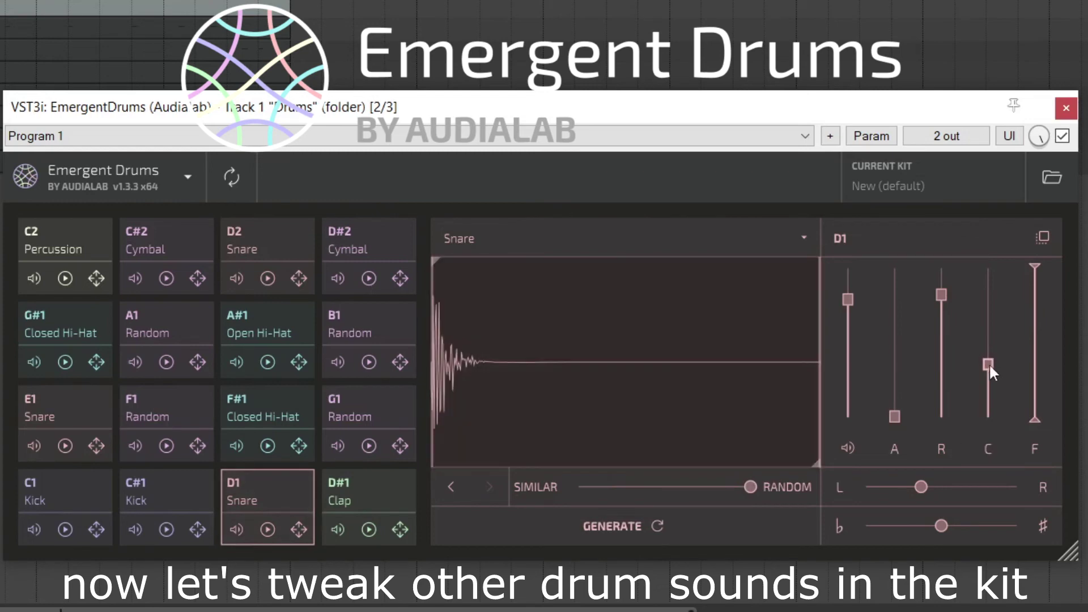
left_click_drag(943, 301, 944, 322)
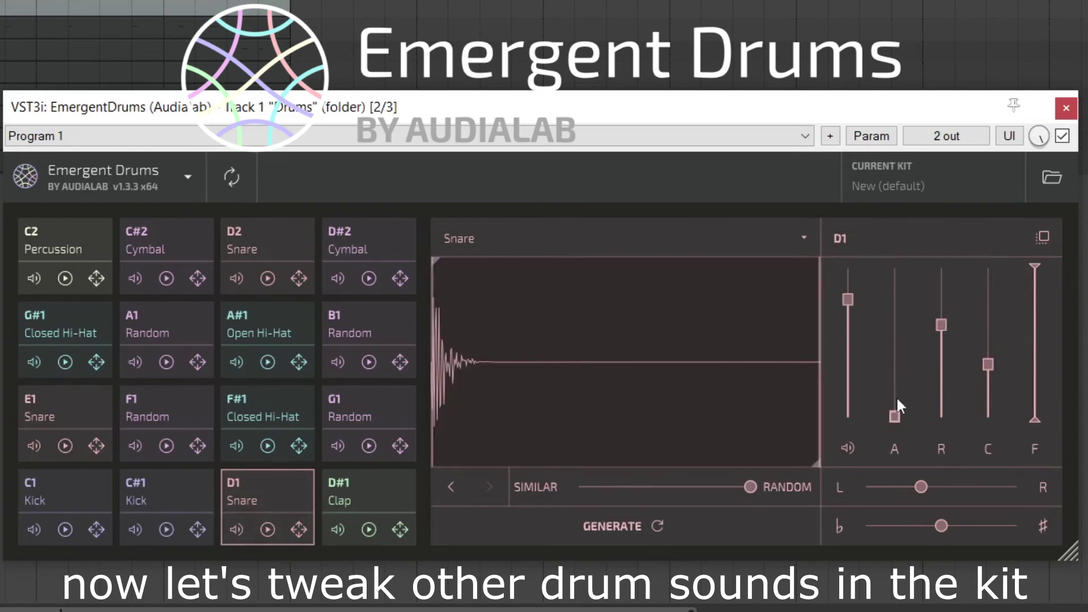
left_click_drag(895, 417, 896, 395)
Step: Lower the D1 snare's upper filter limit slightly and pan it a little further left, to about a third
left_click_drag(1034, 266, 1034, 287)
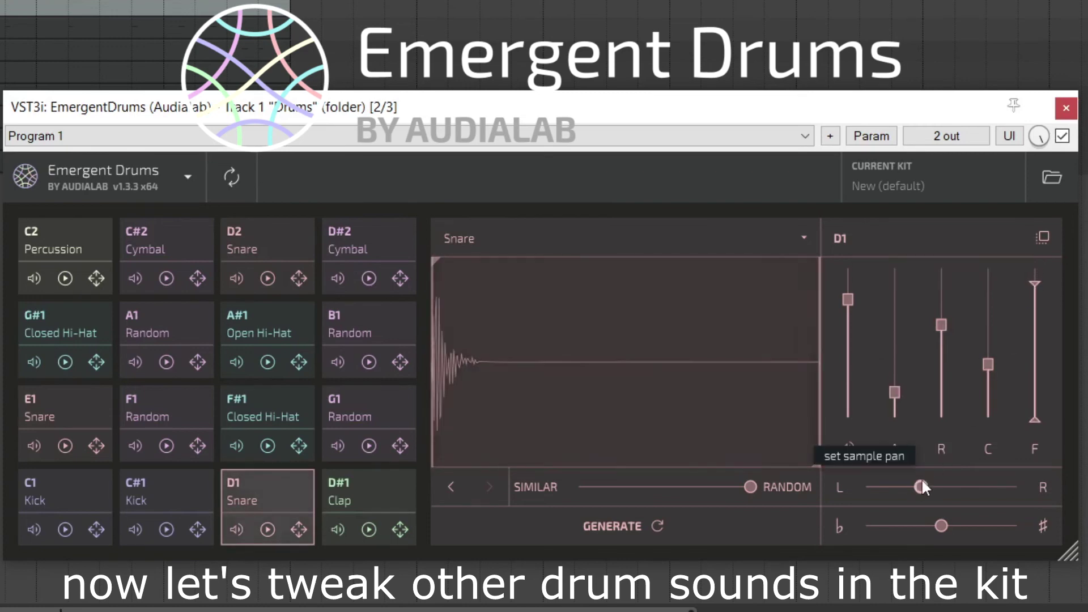
left_click_drag(921, 487, 917, 486)
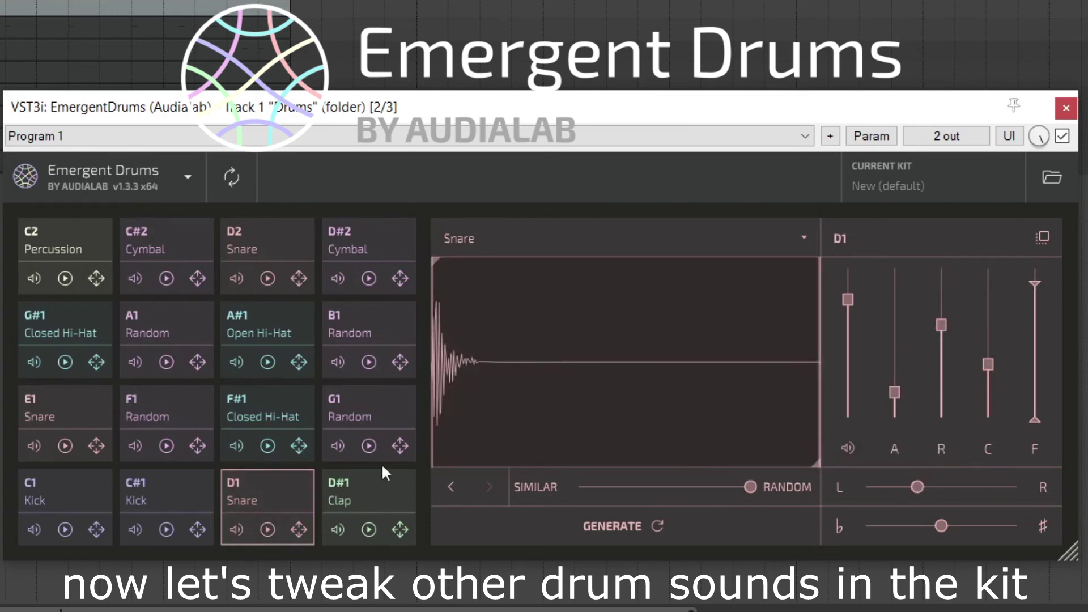
left_click_drag(245, 114, 248, 110)
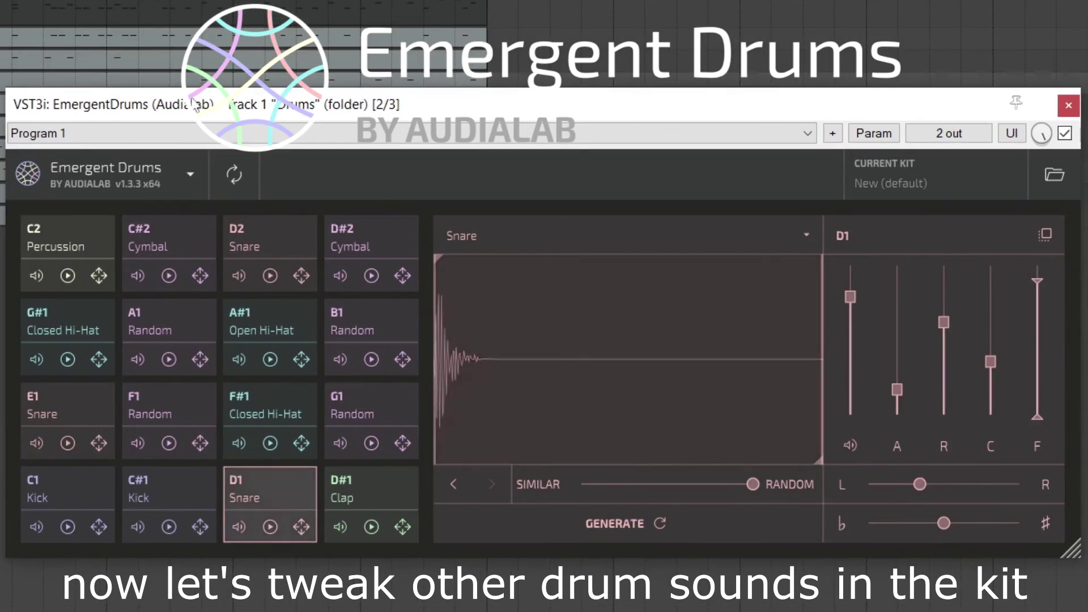